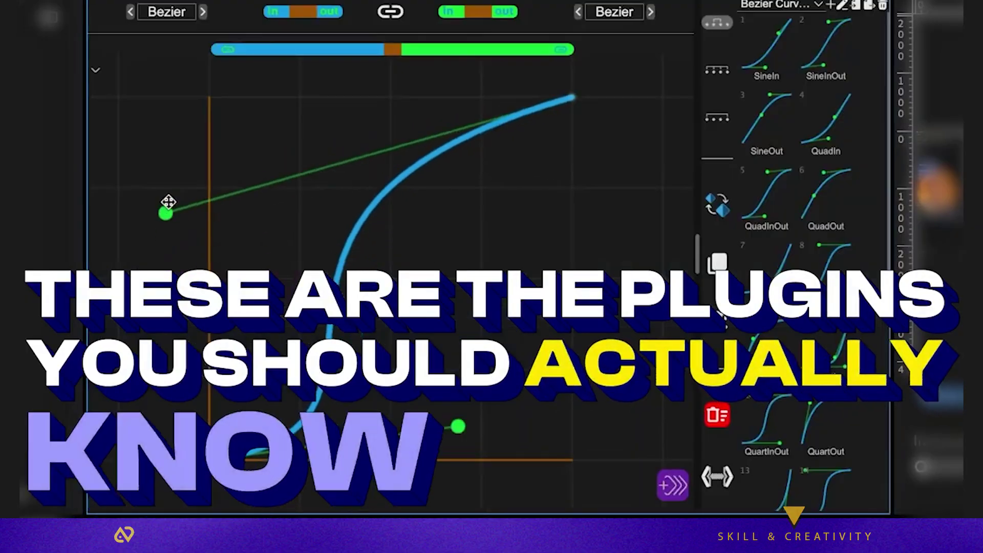
Reshape a bezier easing curve, preview the Mr Beast Subtitles caption style, and search 'lumetr'.
{"action": "left_click_drag", "start_coordinate": [168, 202], "coordinate": [211, 83]}
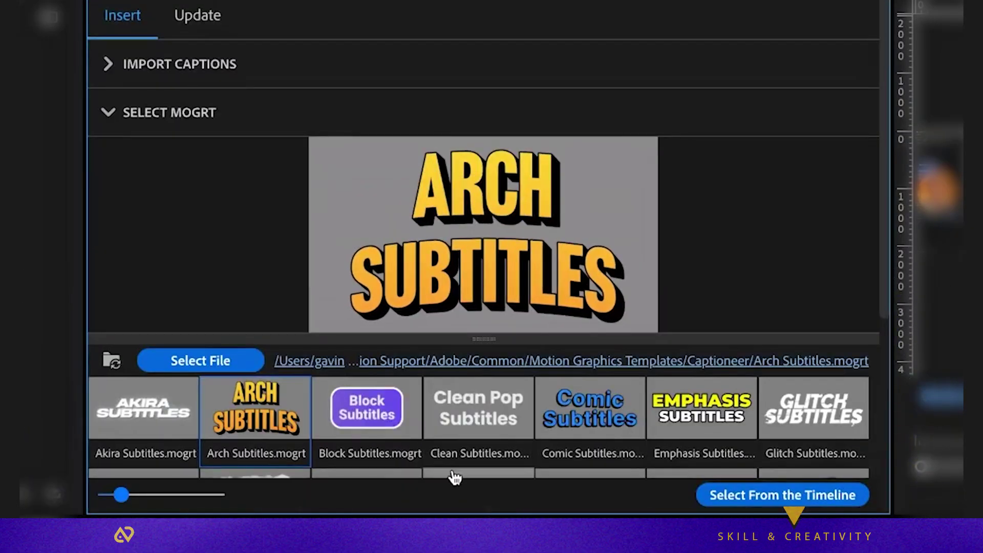
{"action": "left_click", "coordinate": [455, 475]}
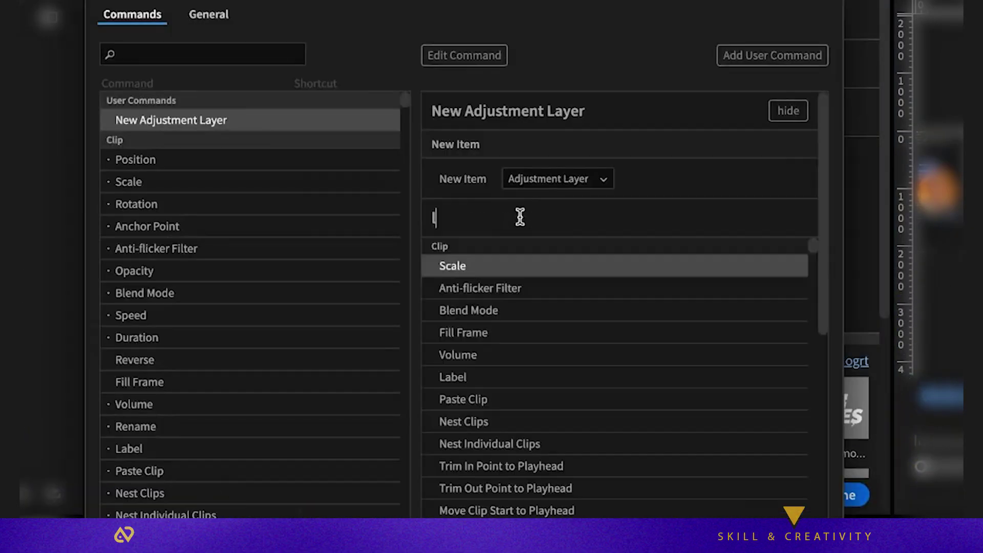
{"action": "type", "text": "lumetr"}
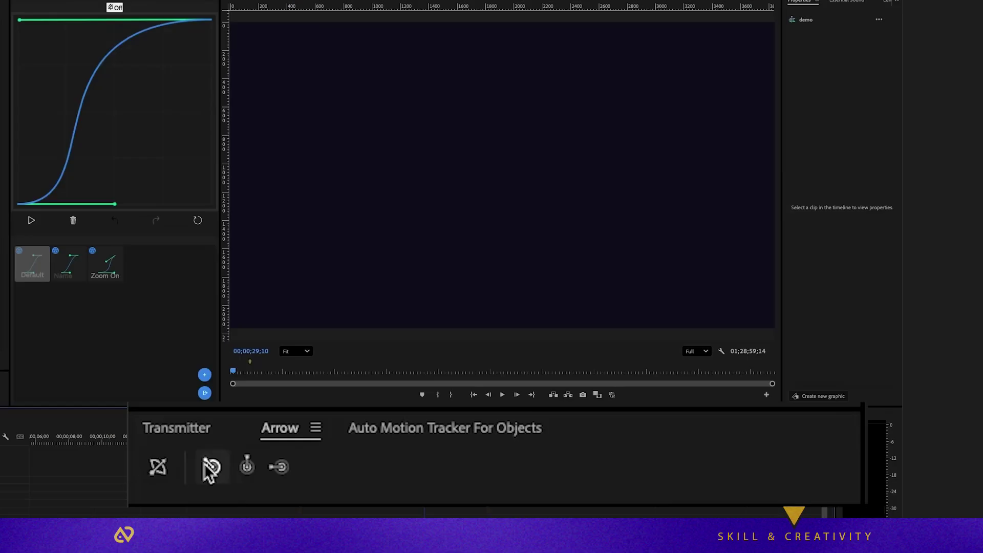
Import the arrow image and the puppy image into the sequence from the Arrow panel.
{"action": "left_click", "coordinate": [210, 469]}
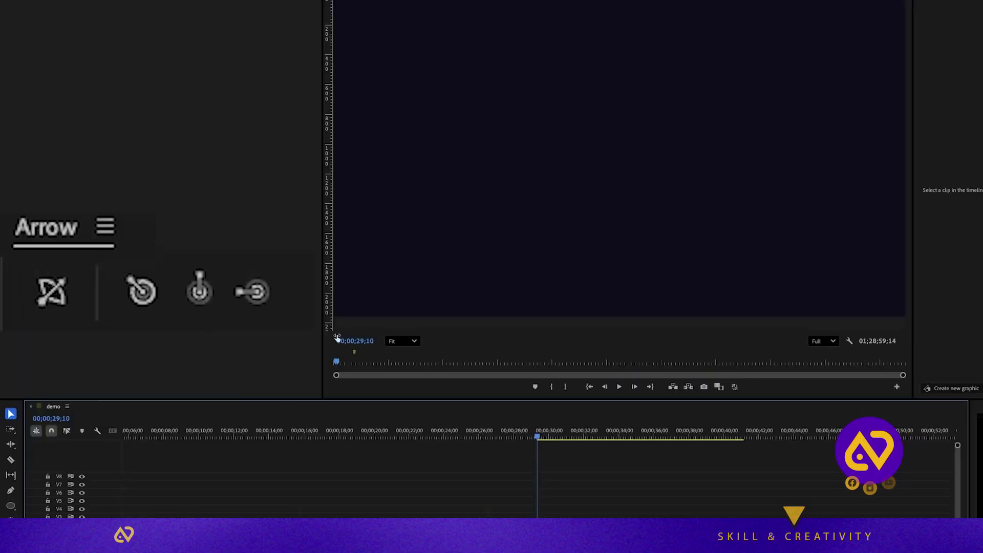
{"action": "left_click", "coordinate": [128, 281]}
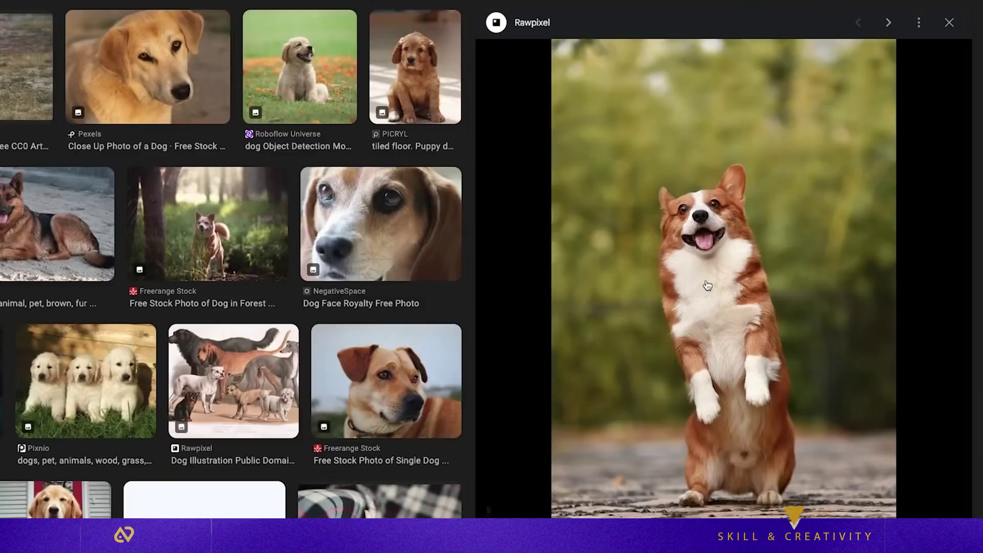
{"action": "right_click", "coordinate": [714, 293]}
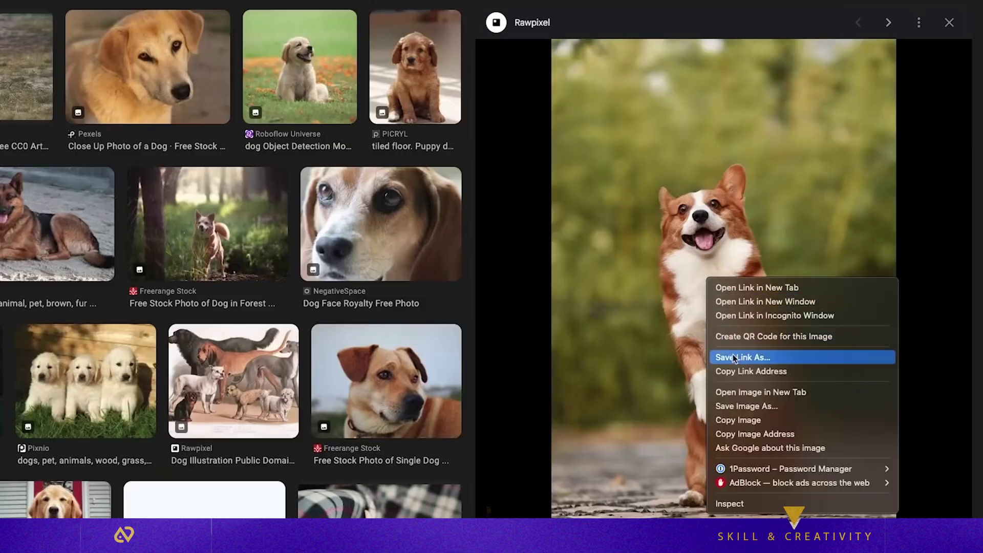
Save the corgi image from the search results into the Downloads folder.
{"action": "left_click", "coordinate": [750, 406]}
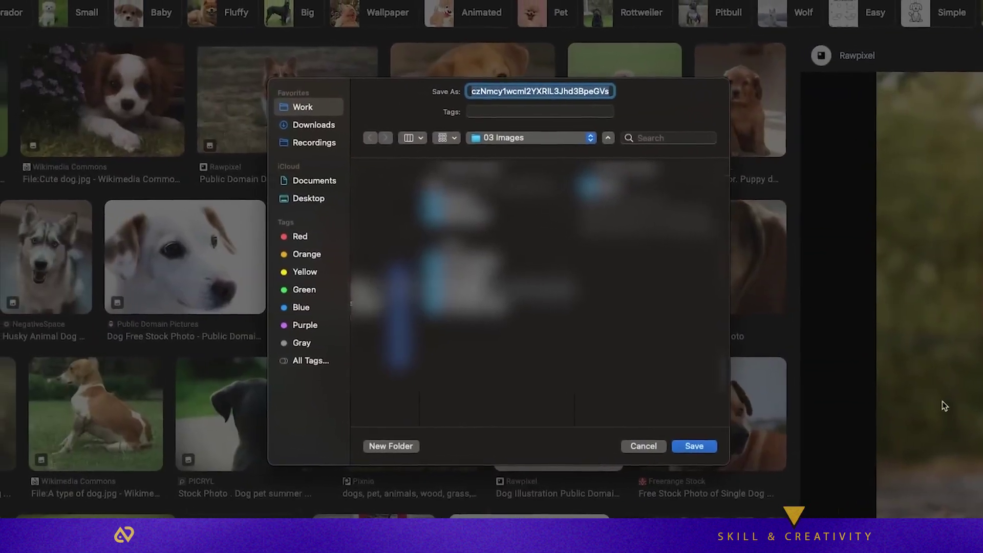
{"action": "left_click", "coordinate": [324, 123]}
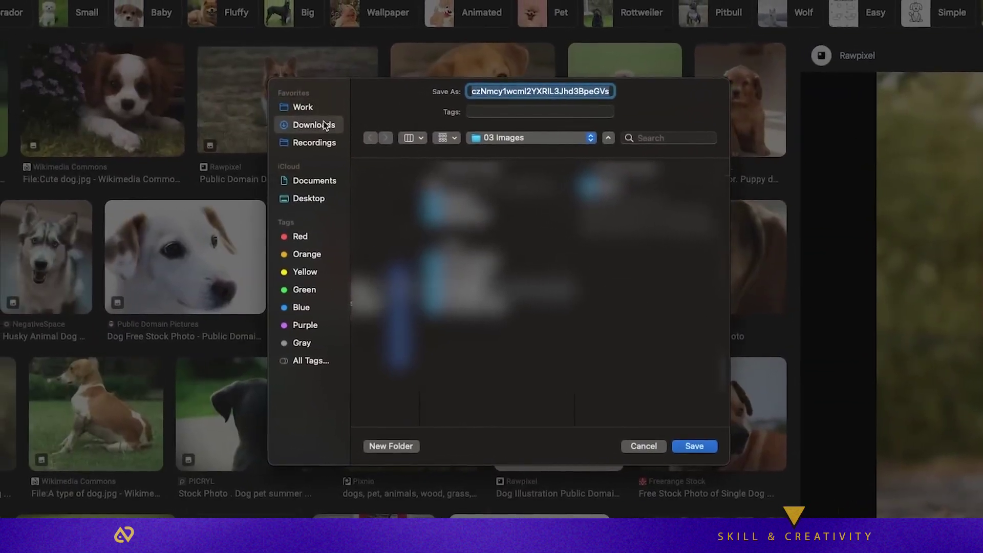
{"action": "left_click", "coordinate": [694, 446]}
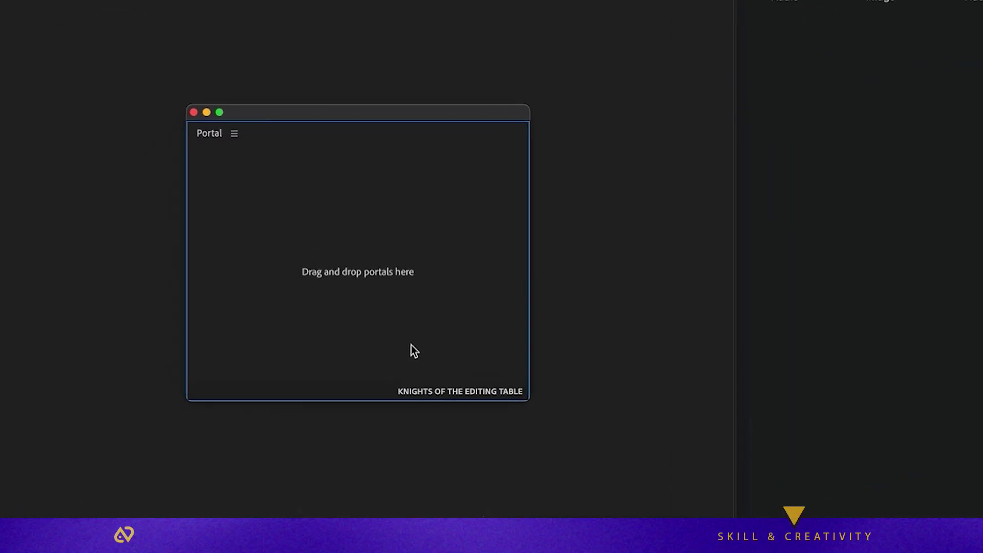
Add the Audio, Image and Video folders to the Portal panel and colour Image green.
{"action": "left_click_drag", "start_coordinate": [749, 143], "coordinate": [159, 365]}
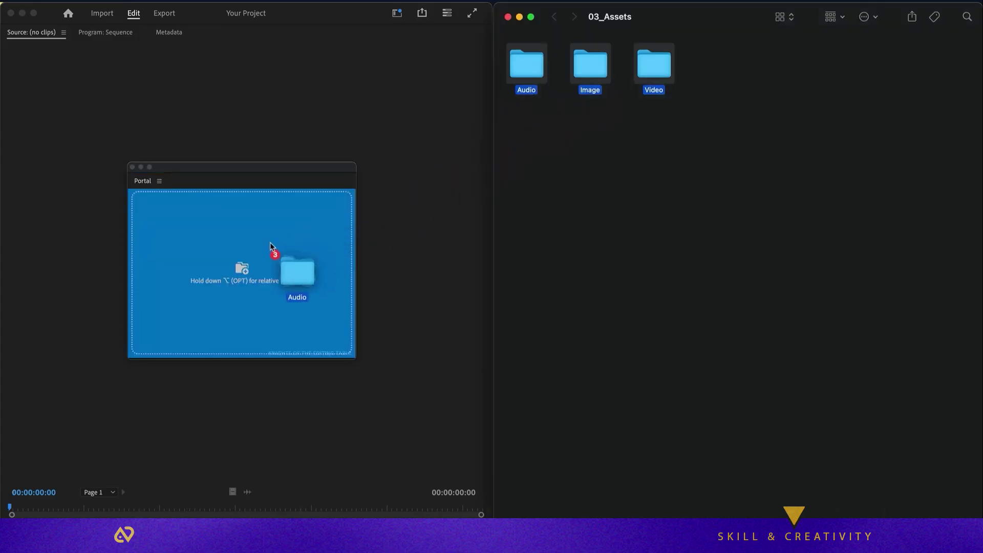
{"action": "left_click_drag", "start_coordinate": [270, 243], "coordinate": [270, 242]}
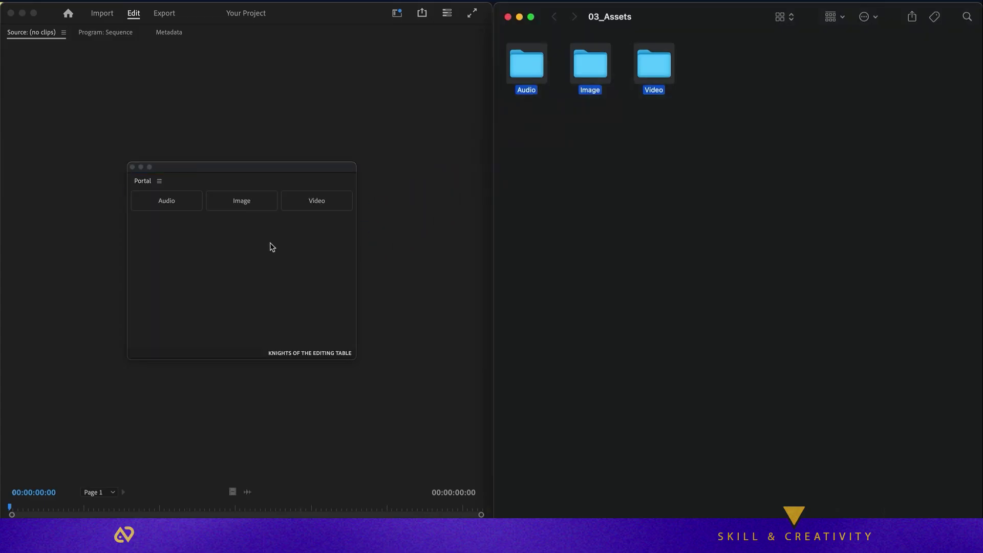
{"action": "right_click", "coordinate": [222, 203]}
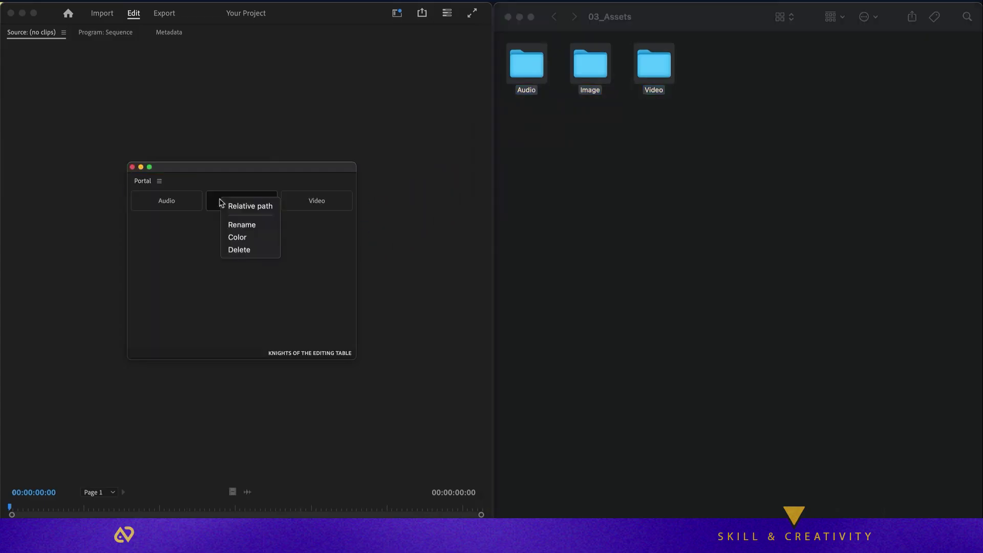
{"action": "left_click", "coordinate": [236, 238]}
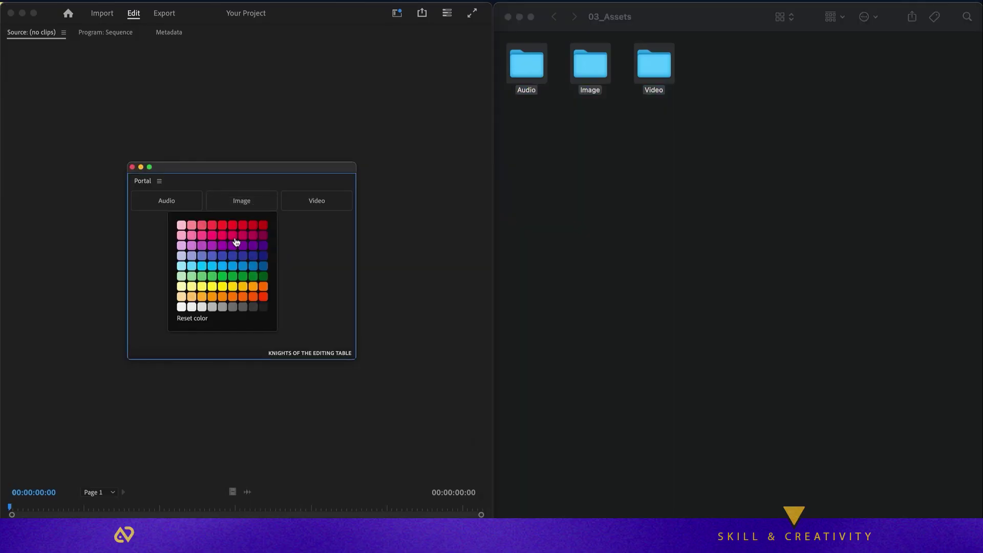
{"action": "left_click", "coordinate": [254, 278]}
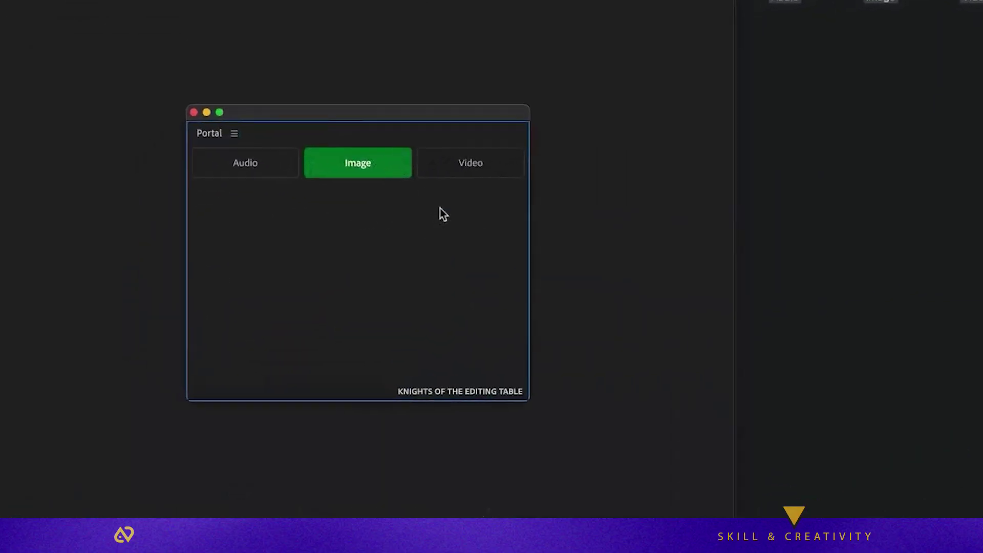
Reorder the Portal shortcuts to Video, Image, Audio.
{"action": "left_click_drag", "start_coordinate": [444, 170], "coordinate": [318, 168]}
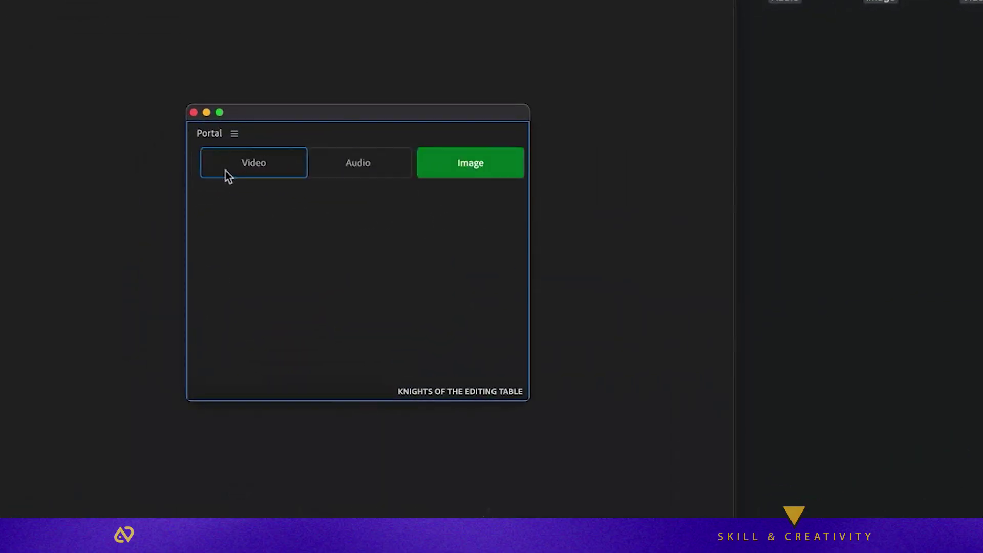
{"action": "left_click_drag", "start_coordinate": [225, 170], "coordinate": [220, 170]}
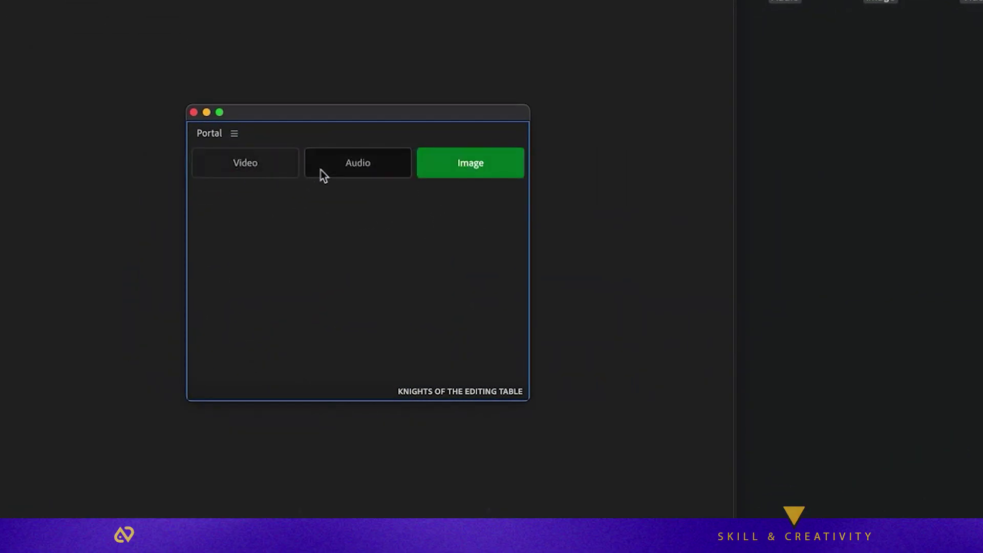
{"action": "left_click_drag", "start_coordinate": [321, 170], "coordinate": [450, 172]}
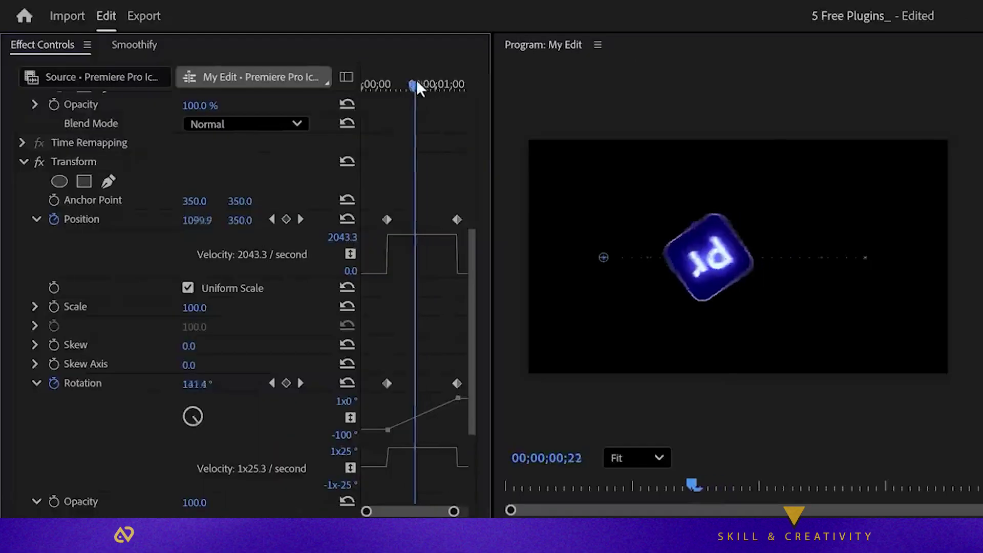
Apply Smoothify's IN-OUT easing preset to the logo's Position and Rotation keyframes.
{"action": "mouse_move", "coordinate": [417, 79]}
{"action": "left_mouse_down"}
{"action": "mouse_move", "coordinate": [441, 82]}
{"action": "mouse_move", "coordinate": [418, 84]}
{"action": "left_mouse_up"}
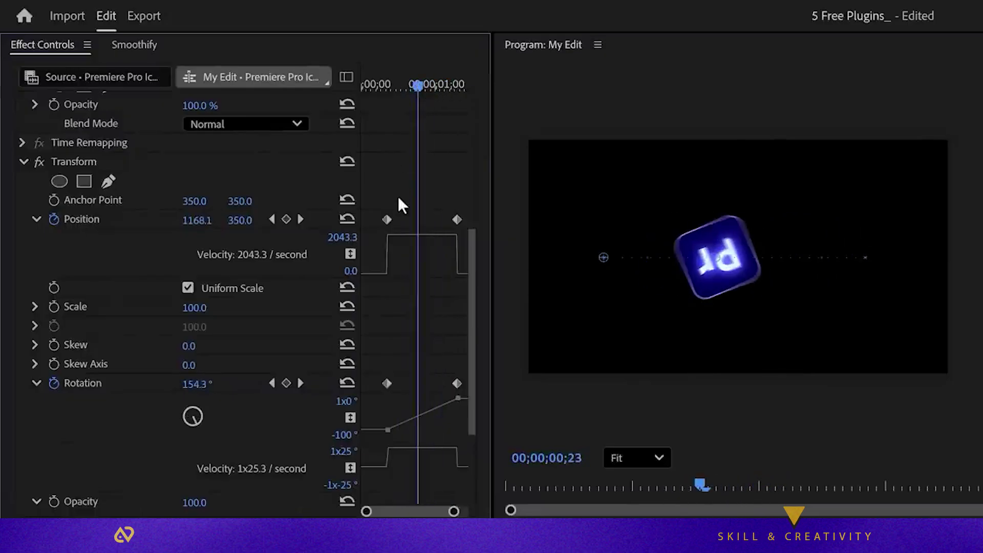
{"action": "left_click_drag", "start_coordinate": [398, 197], "coordinate": [367, 407]}
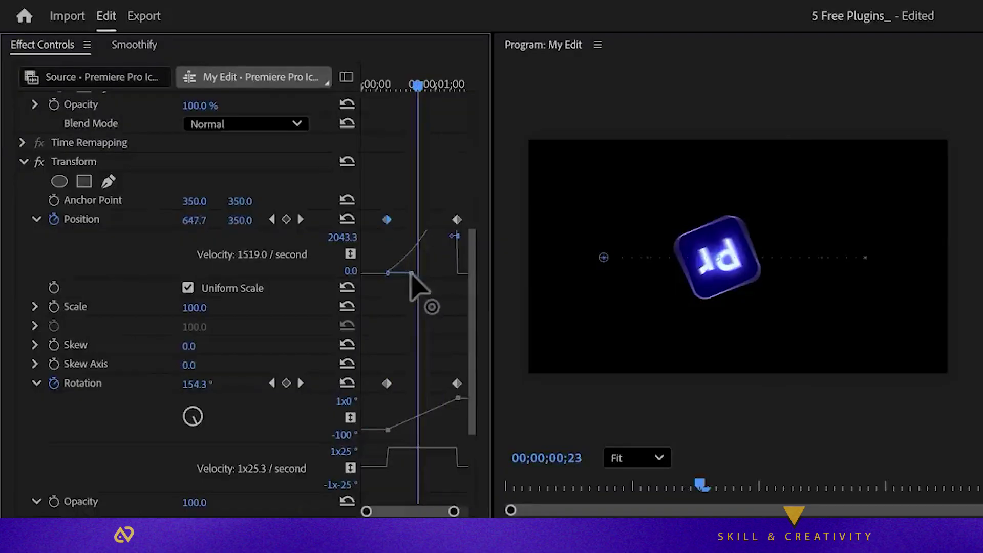
{"action": "left_click", "coordinate": [134, 44]}
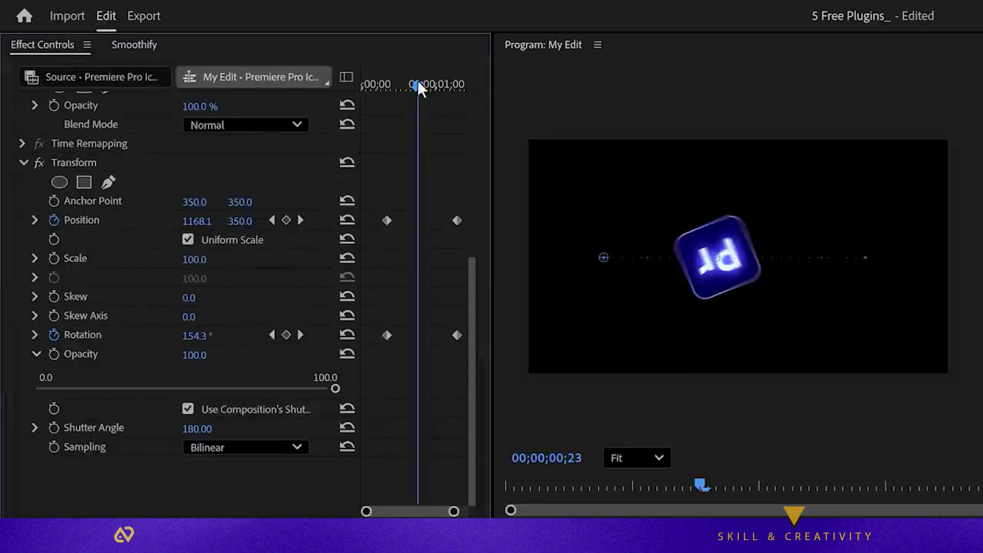
{"action": "left_click_drag", "start_coordinate": [419, 84], "coordinate": [422, 83]}
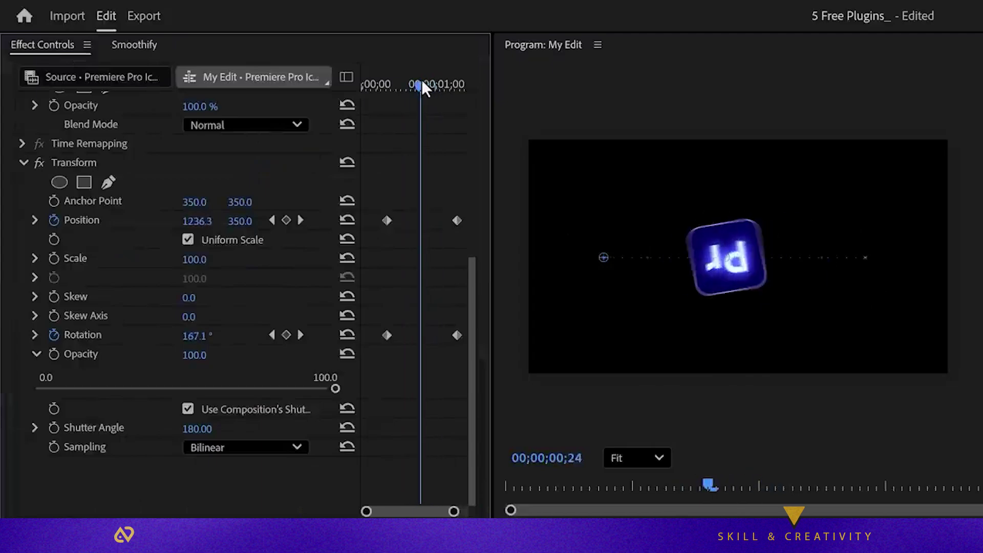
{"action": "left_click", "coordinate": [138, 45]}
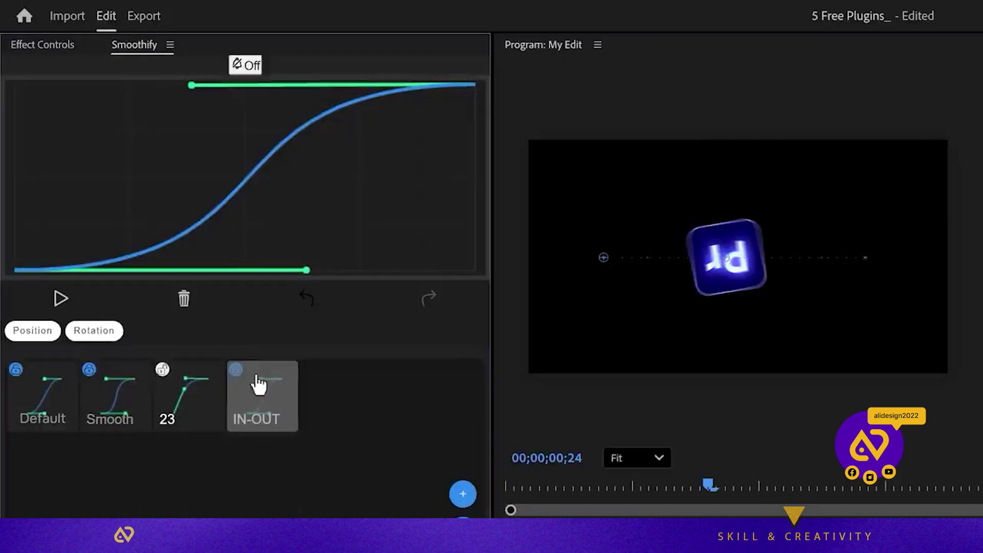
{"action": "left_click", "coordinate": [63, 299]}
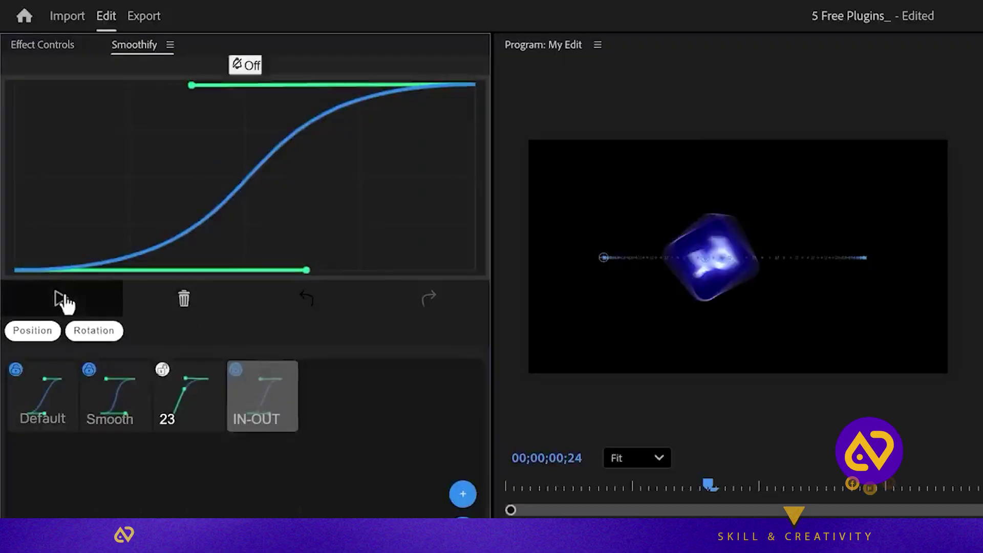
Preview the eased slide-and-spin logo animation twice.
{"action": "left_click", "coordinate": [44, 46]}
{"action": "left_click_drag", "start_coordinate": [411, 84], "coordinate": [376, 88]}
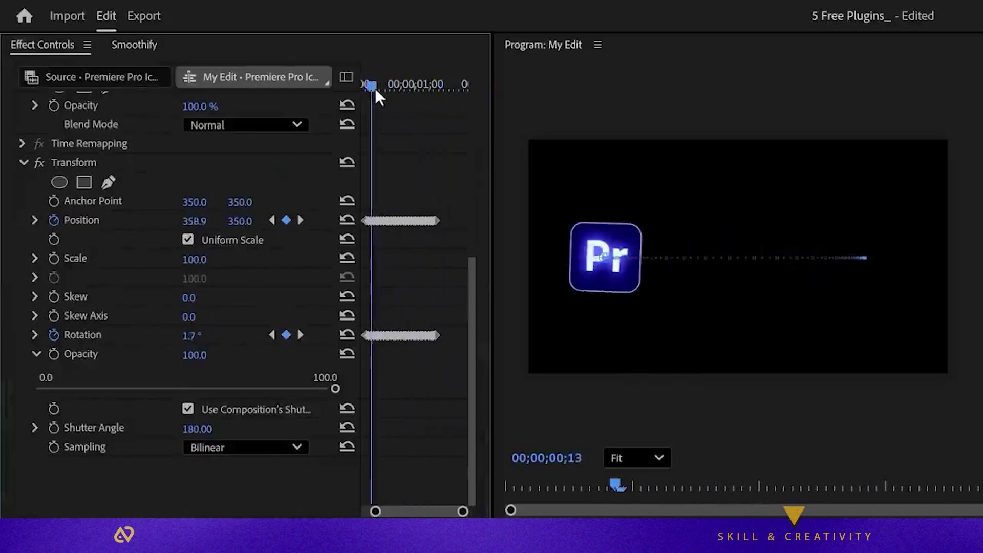
{"action": "key", "text": "space"}
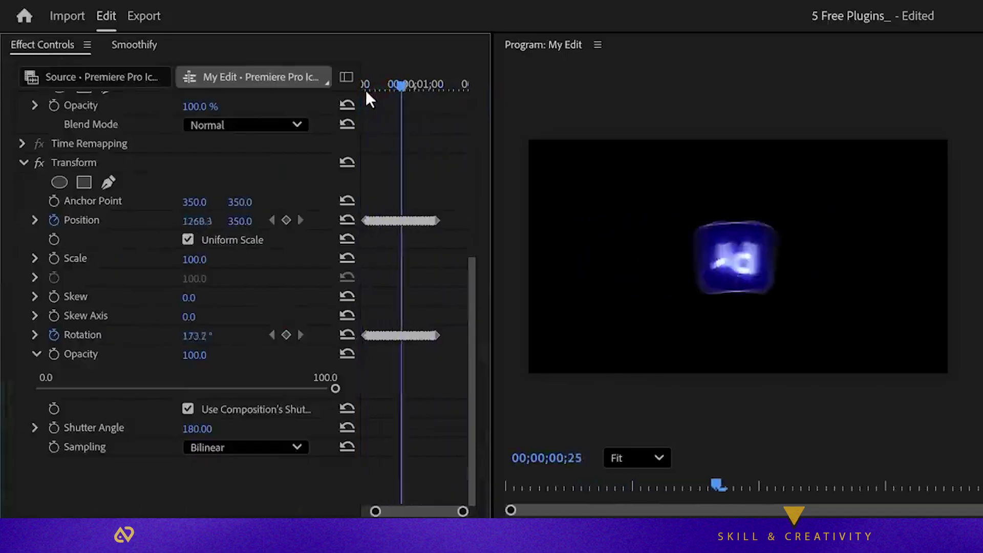
{"action": "key", "text": "space"}
{"action": "key", "text": "space"}
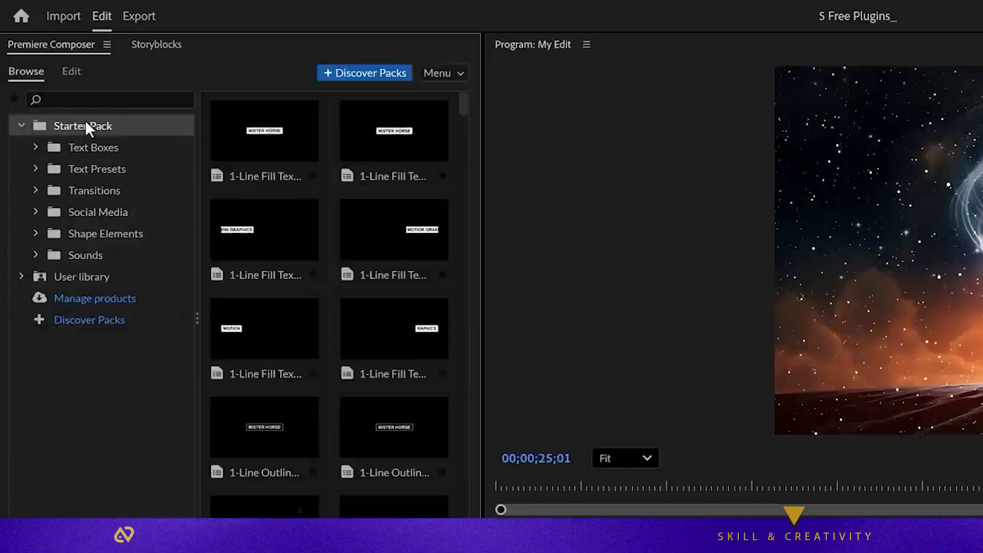
Place Starter Pack's Zoom Out transition on the city-to-meditation cut and play it back.
{"action": "left_click", "coordinate": [97, 190]}
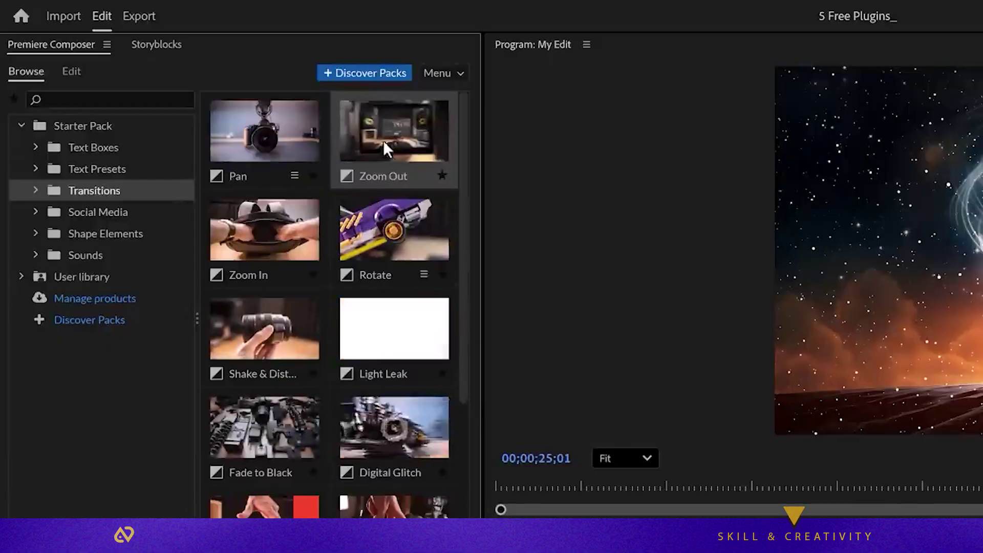
{"action": "left_click_drag", "start_coordinate": [576, 77], "coordinate": [520, 385]}
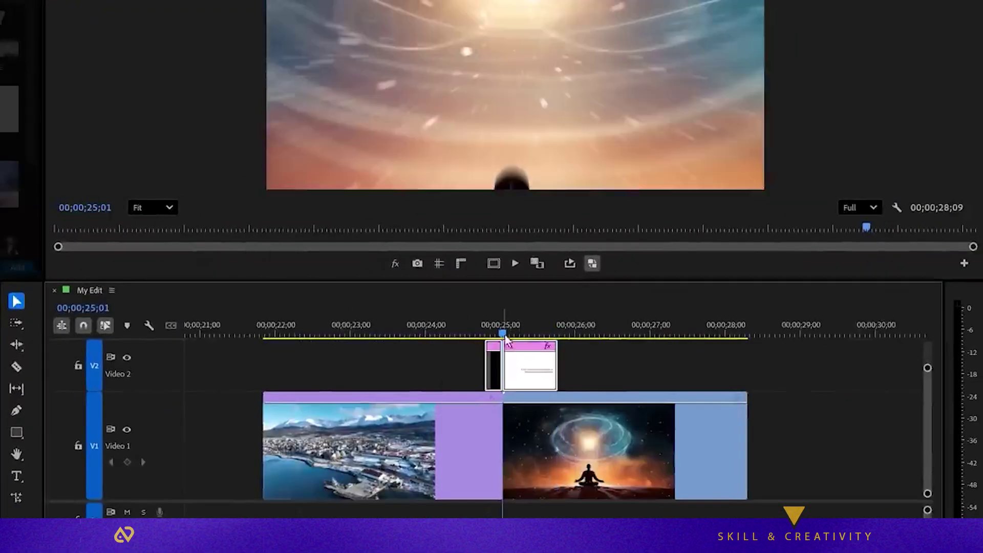
{"action": "left_click_drag", "start_coordinate": [477, 333], "coordinate": [473, 333]}
{"action": "key", "text": "space"}
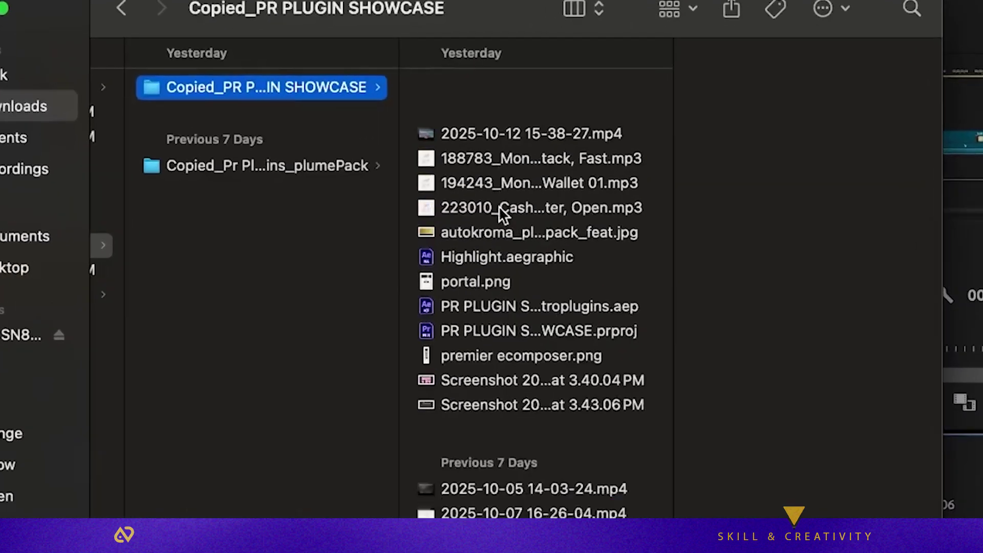
Open the Copied_Pr Plugins_plumePack folder in Finder.
{"action": "scroll", "coordinate": [501, 210], "scroll_direction": "down", "scroll_amount": 12}
{"action": "scroll", "coordinate": [502, 213], "scroll_direction": "down", "scroll_amount": 15}
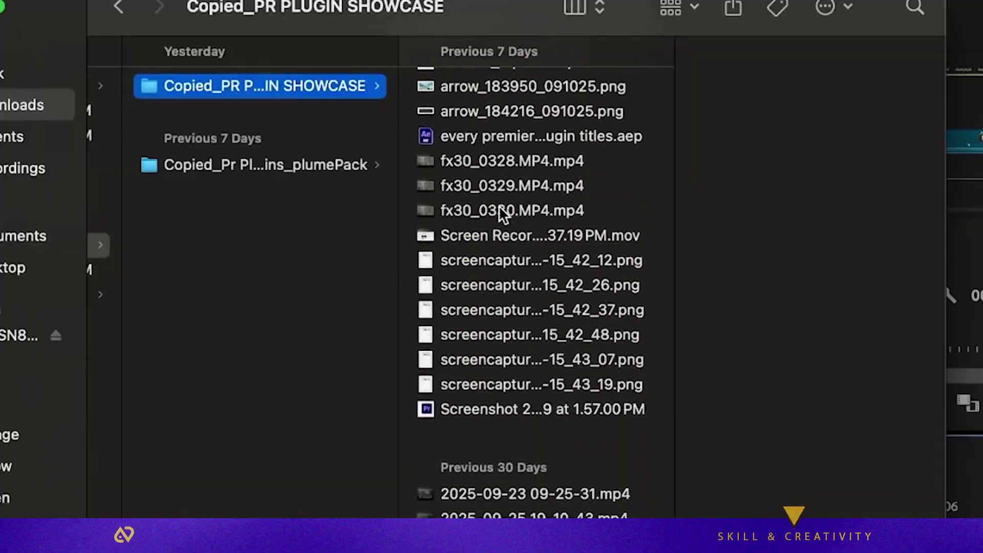
{"action": "left_click", "coordinate": [310, 167]}
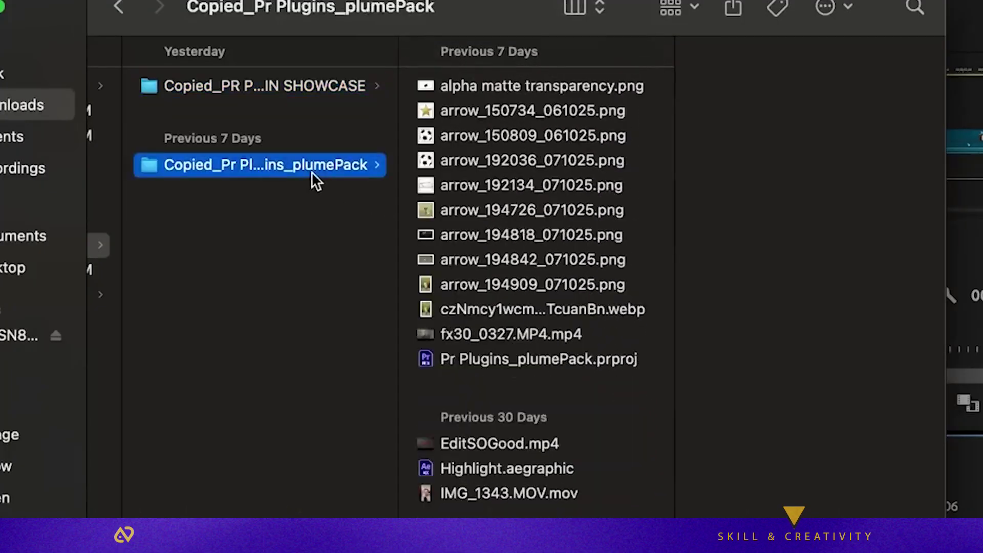
{"action": "scroll", "coordinate": [525, 187], "scroll_direction": "down", "scroll_amount": 3}
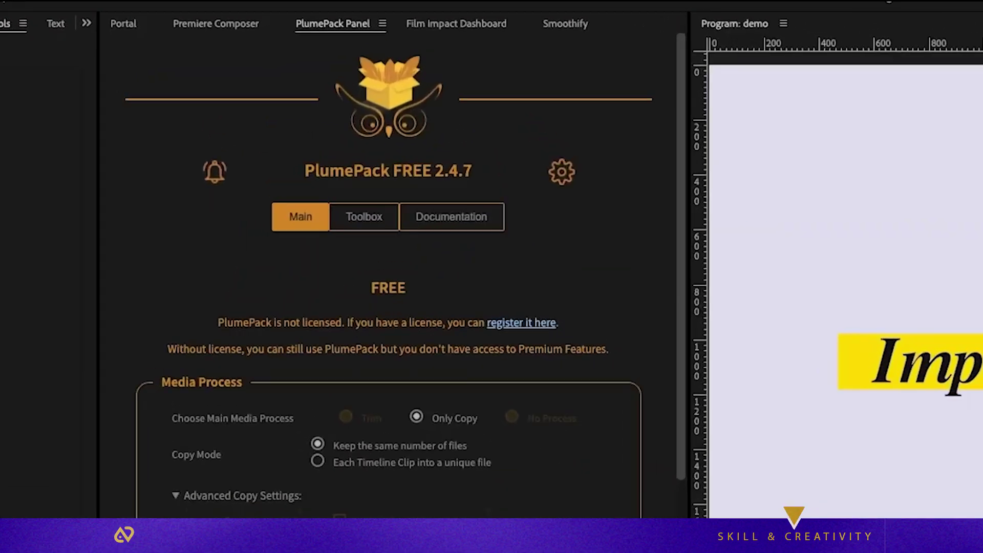
{"action": "scroll", "coordinate": [389, 276], "scroll_direction": "down", "scroll_amount": 10}
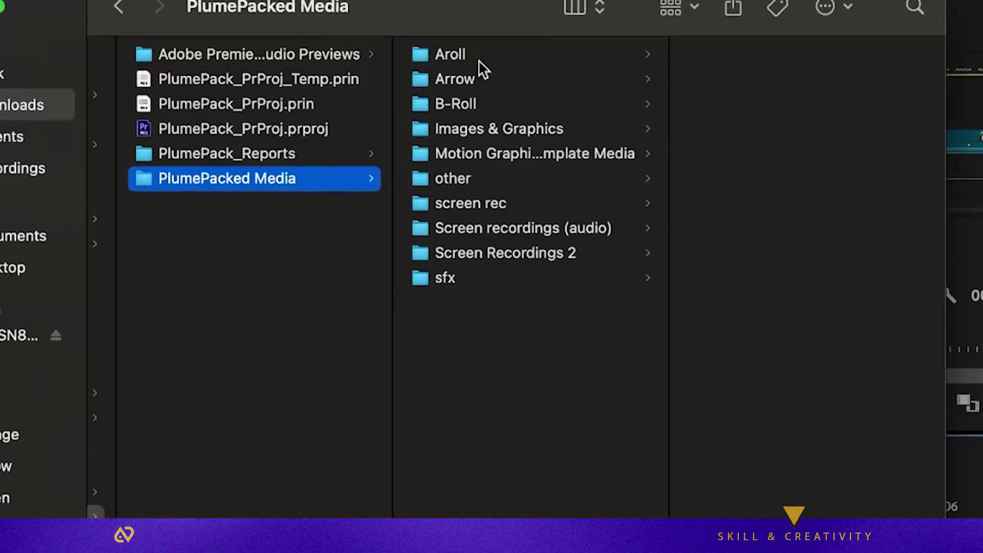
Browse the Aroll, Arrow, B-Roll, Images & Graphics, template, other and screen rec folders, then expand PlumePack_Reports.
{"action": "left_click", "coordinate": [483, 53]}
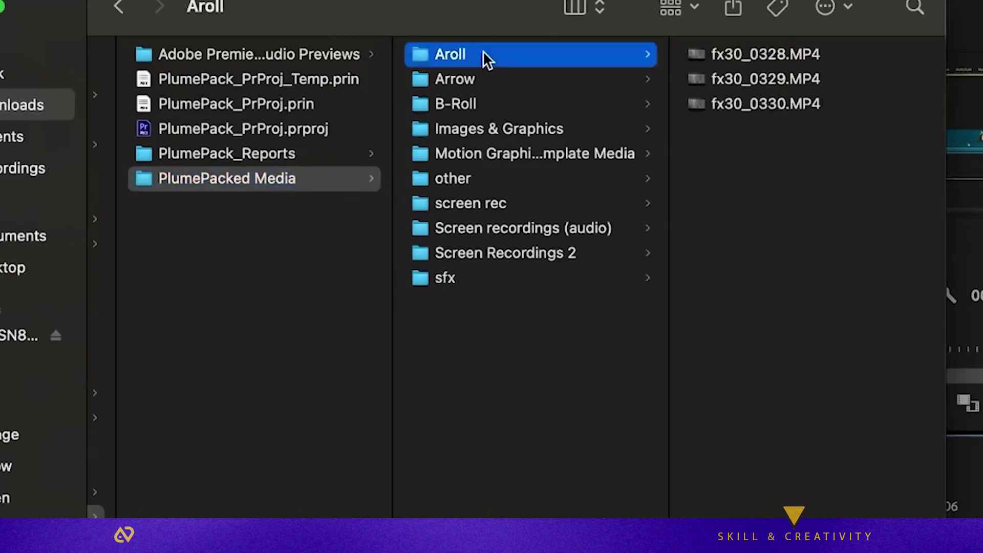
{"action": "left_click", "coordinate": [486, 77]}
{"action": "left_click", "coordinate": [485, 104]}
{"action": "left_click", "coordinate": [485, 128]}
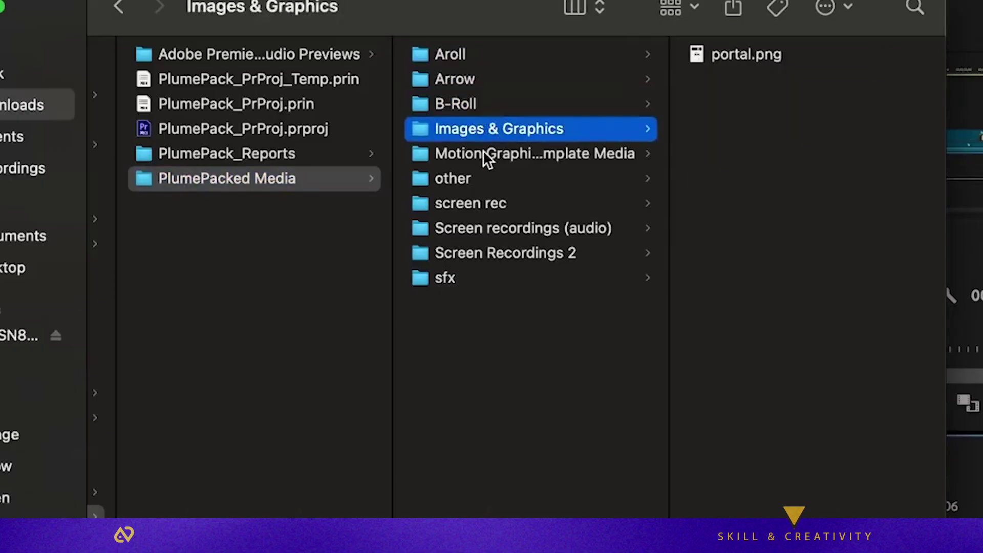
{"action": "left_click", "coordinate": [484, 153]}
{"action": "left_click", "coordinate": [479, 178]}
{"action": "left_click", "coordinate": [479, 194]}
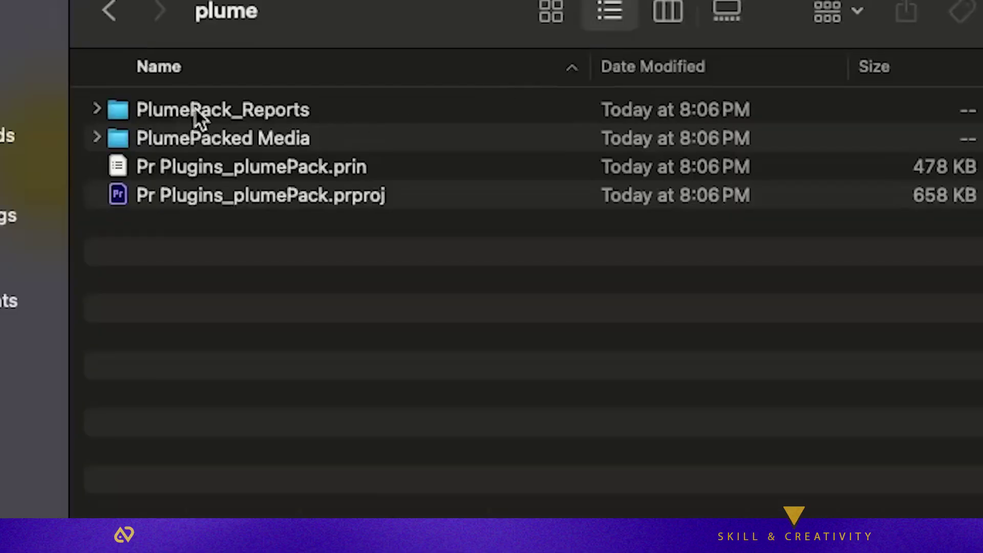
{"action": "left_click", "coordinate": [101, 107]}
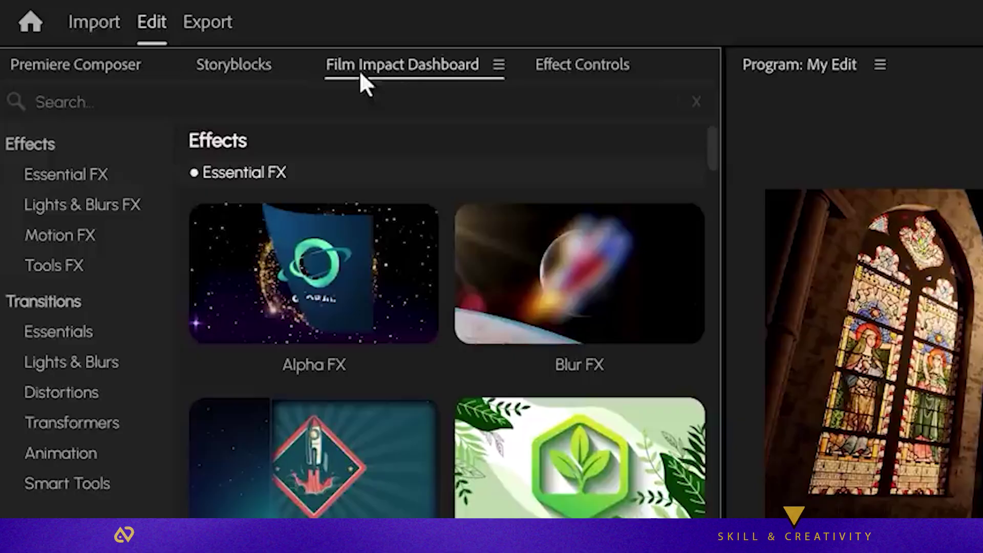
Browse the Film Impact Dashboard categories and lengthen the opening transition to 00;00;03;12.
{"action": "left_click", "coordinate": [82, 204]}
{"action": "left_click", "coordinate": [66, 235]}
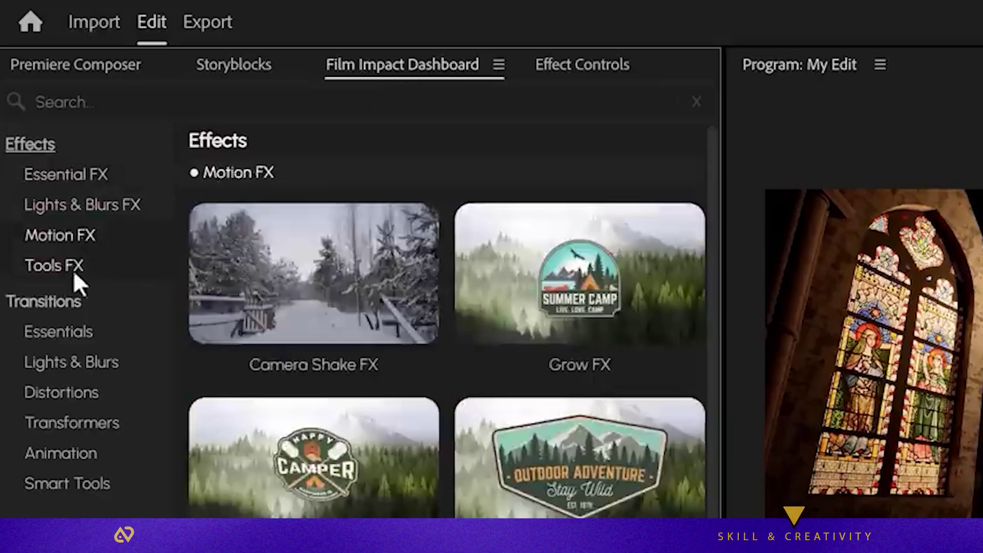
{"action": "left_click", "coordinate": [78, 361]}
{"action": "left_click", "coordinate": [60, 453]}
{"action": "left_click", "coordinate": [63, 481]}
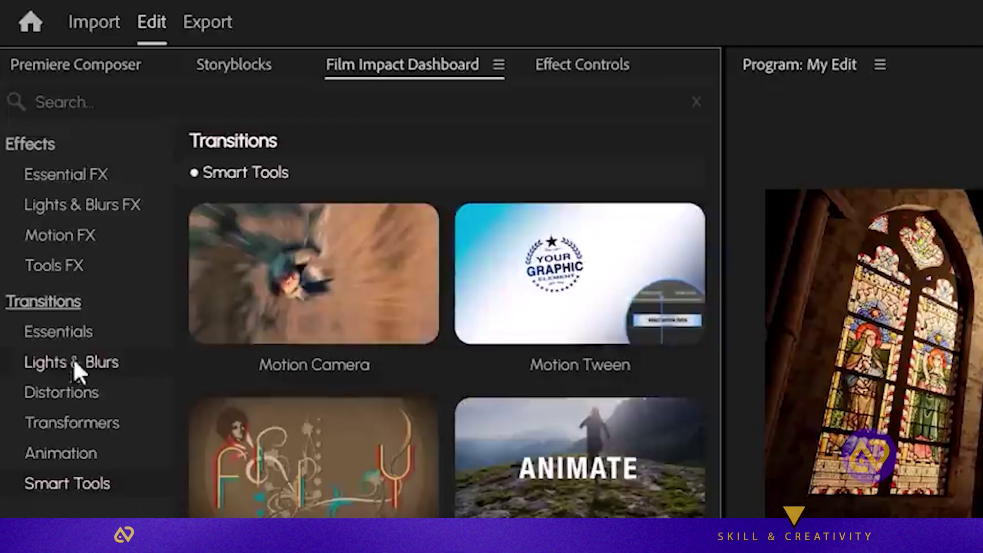
{"action": "left_click", "coordinate": [67, 333]}
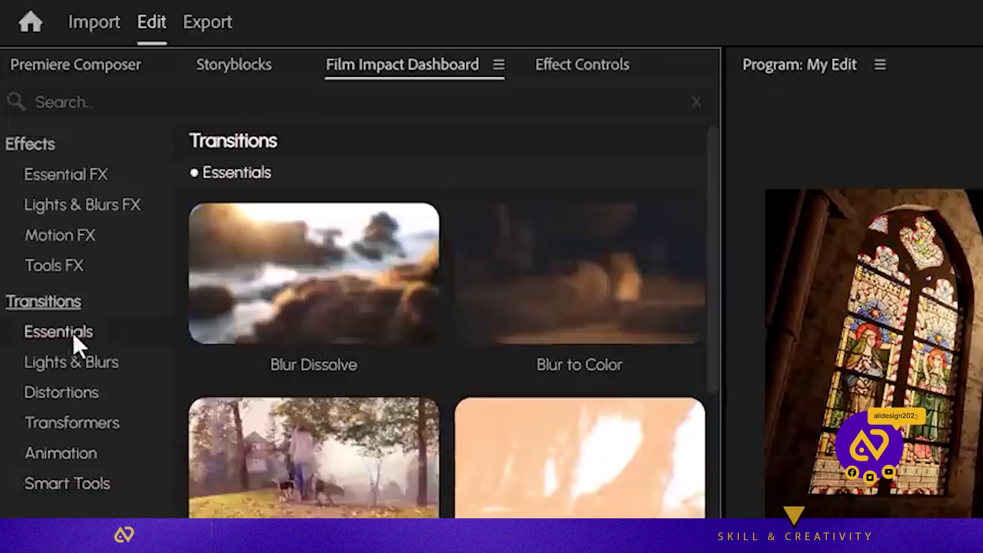
{"action": "mouse_move", "coordinate": [535, 484]}
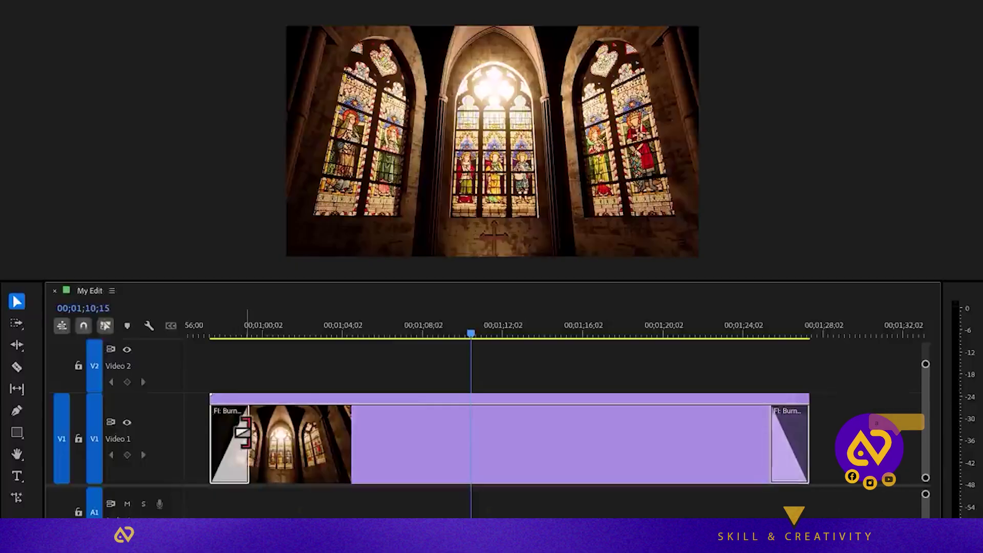
{"action": "mouse_move", "coordinate": [245, 440]}
{"action": "left_mouse_down"}
{"action": "mouse_move", "coordinate": [359, 428]}
{"action": "mouse_move", "coordinate": [264, 429]}
{"action": "left_mouse_up"}
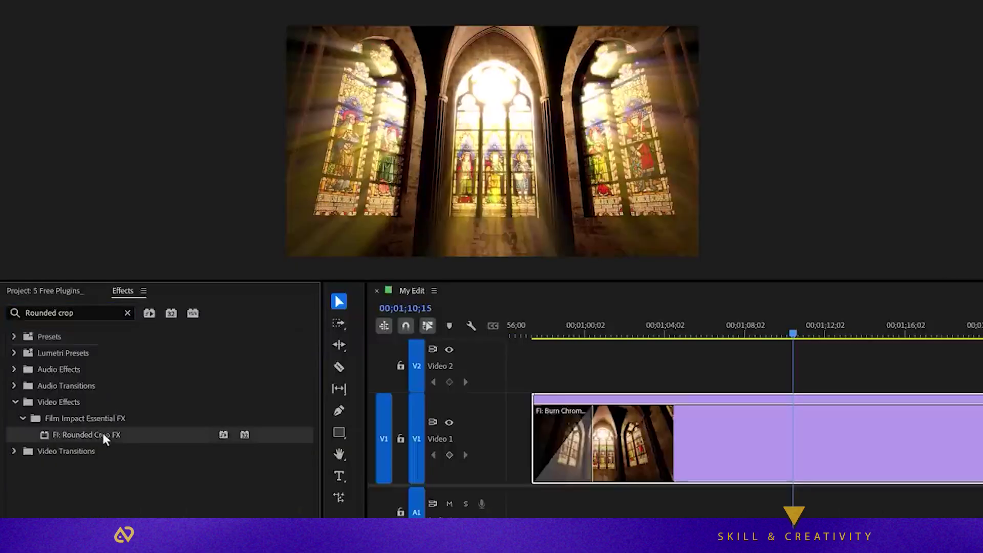
Add Rounded Crop FX with 29% roundness and Volumetric Rays FX to the church clip.
{"action": "left_click_drag", "start_coordinate": [102, 431], "coordinate": [707, 435]}
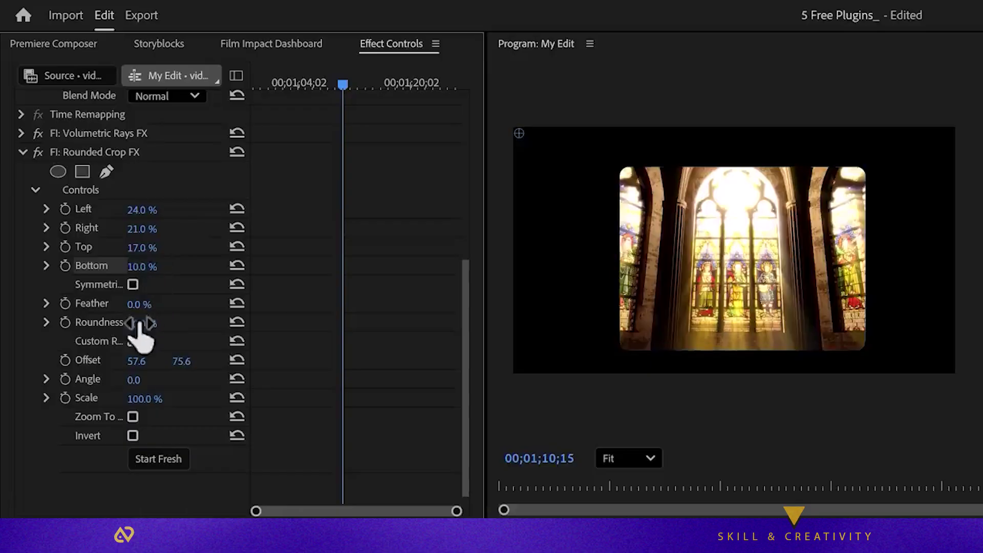
{"action": "mouse_move", "coordinate": [138, 328]}
{"action": "left_mouse_down"}
{"action": "mouse_move", "coordinate": [153, 327]}
{"action": "mouse_move", "coordinate": [128, 323]}
{"action": "left_mouse_up"}
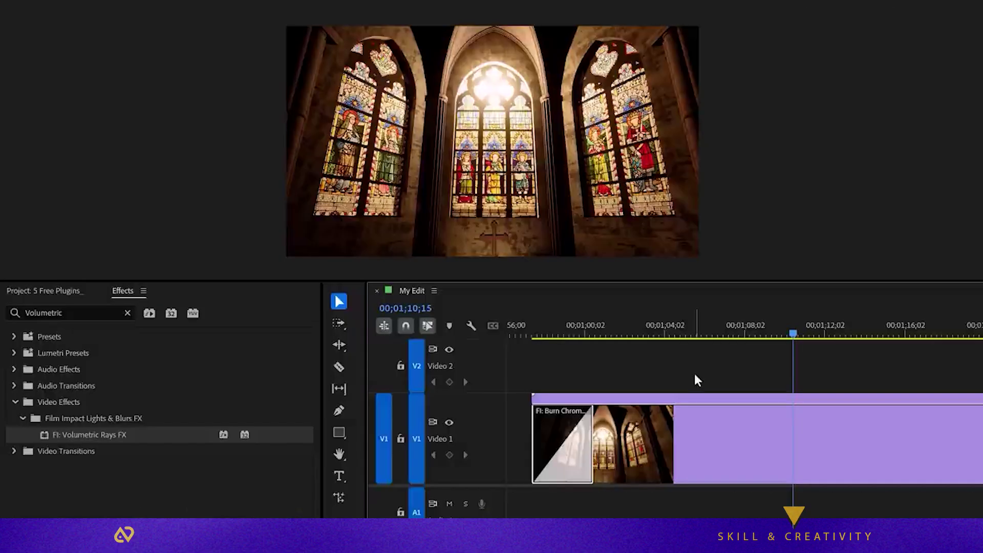
{"action": "left_click_drag", "start_coordinate": [134, 441], "coordinate": [683, 435]}
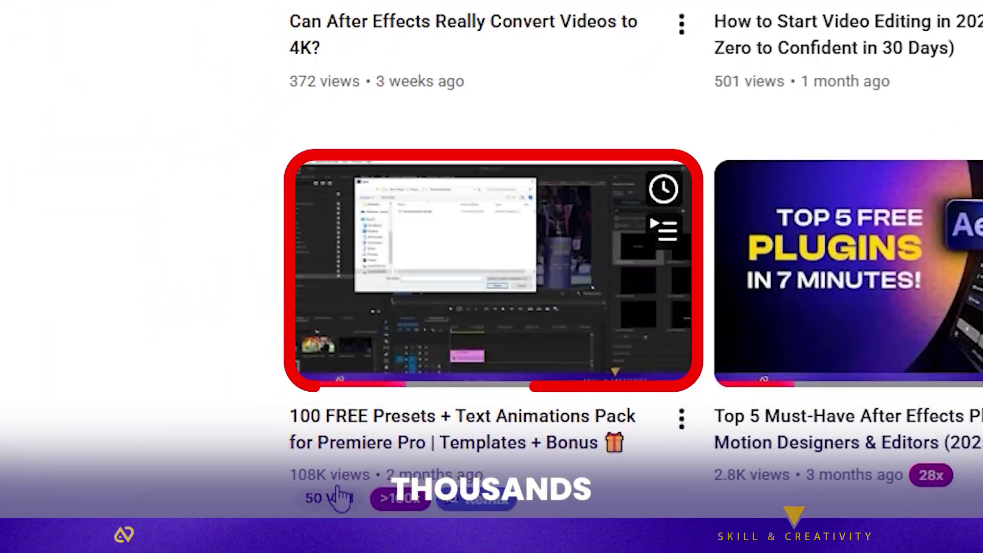
Open the '100 FREE Presets + Text Animations Pack' video and start playback.
{"action": "left_click", "coordinate": [478, 292]}
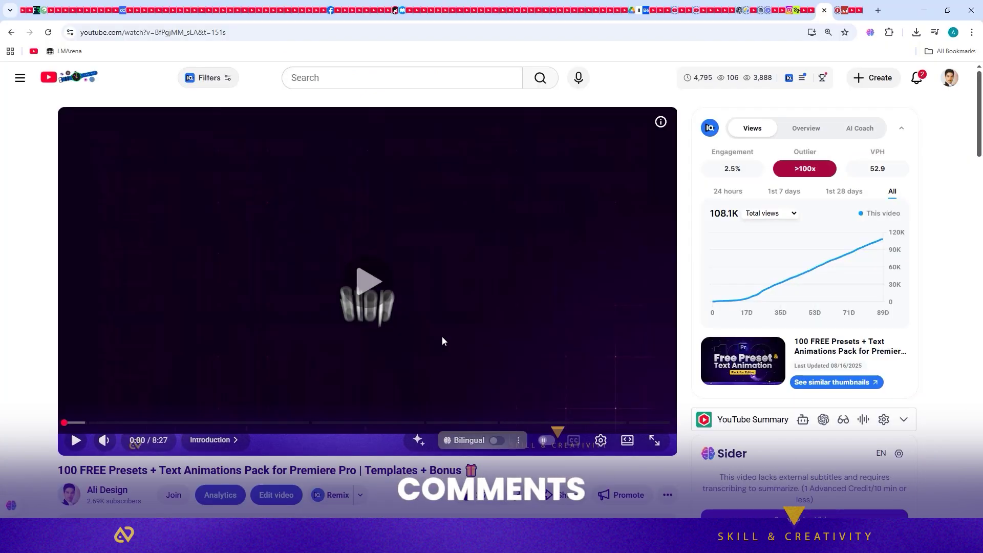
{"action": "left_click", "coordinate": [443, 341]}
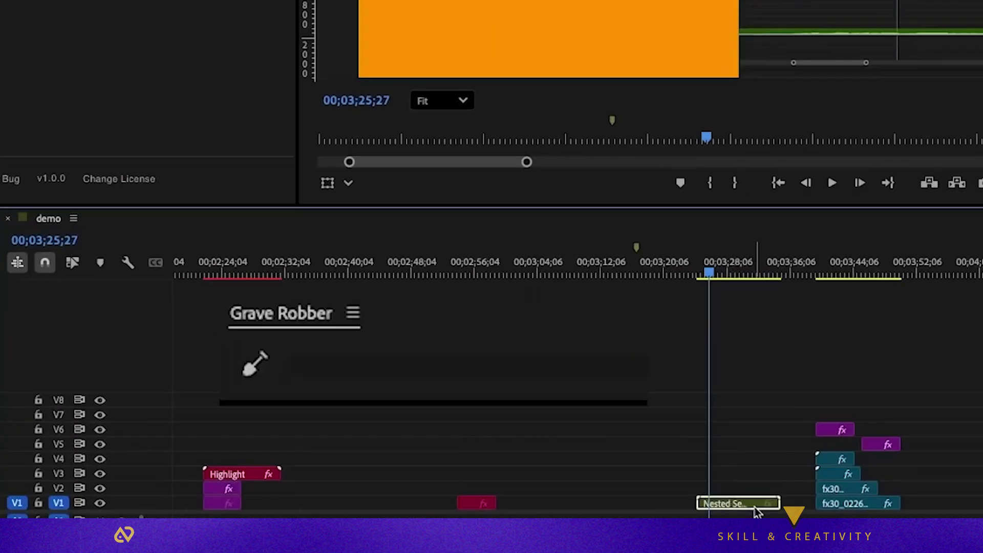
Dig up the nested clip's layers with Grave Robber, undo, and dig them up again.
{"action": "left_click", "coordinate": [252, 367]}
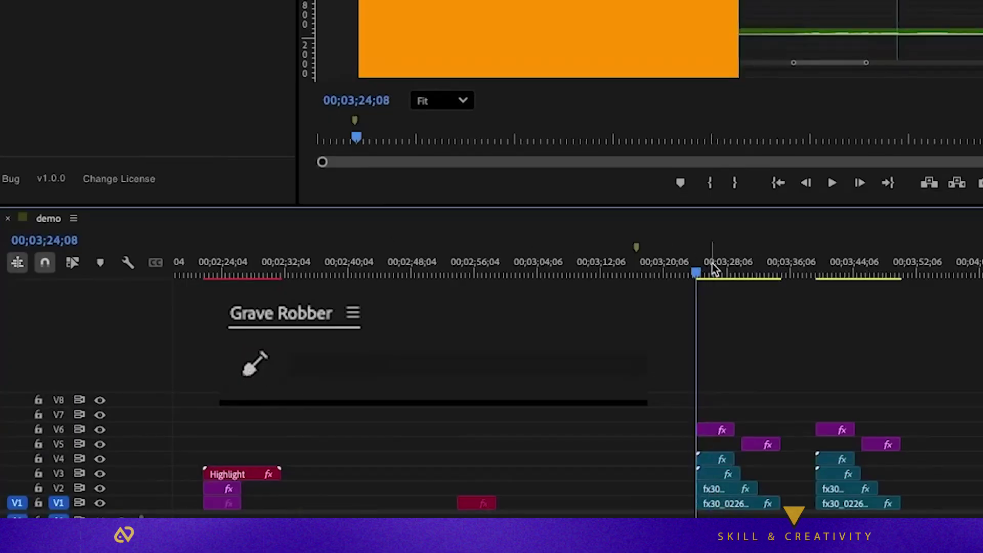
{"action": "mouse_move", "coordinate": [698, 258]}
{"action": "left_mouse_down"}
{"action": "mouse_move", "coordinate": [732, 262]}
{"action": "mouse_move", "coordinate": [699, 266]}
{"action": "left_mouse_up"}
{"action": "key", "text": "ctrl+z"}
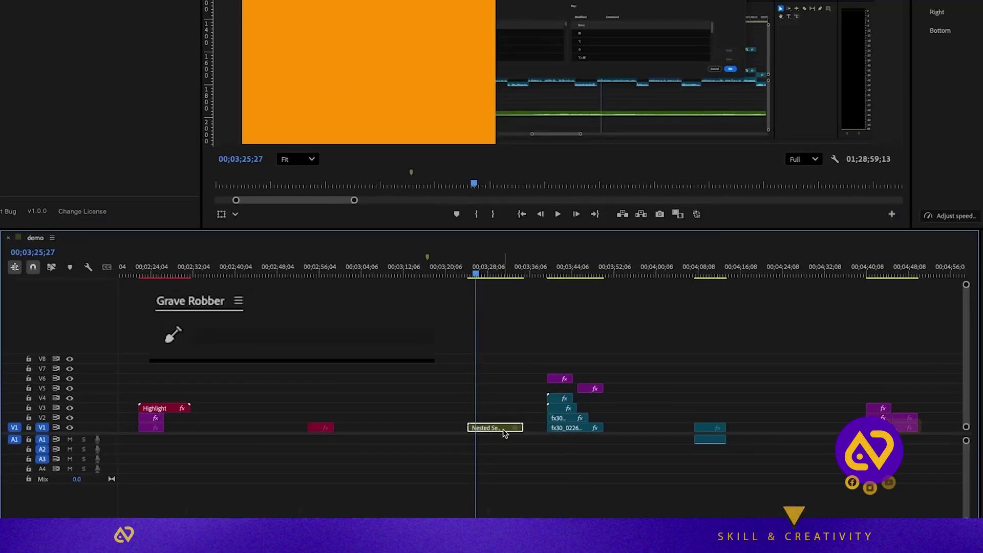
{"action": "left_click", "coordinate": [177, 339]}
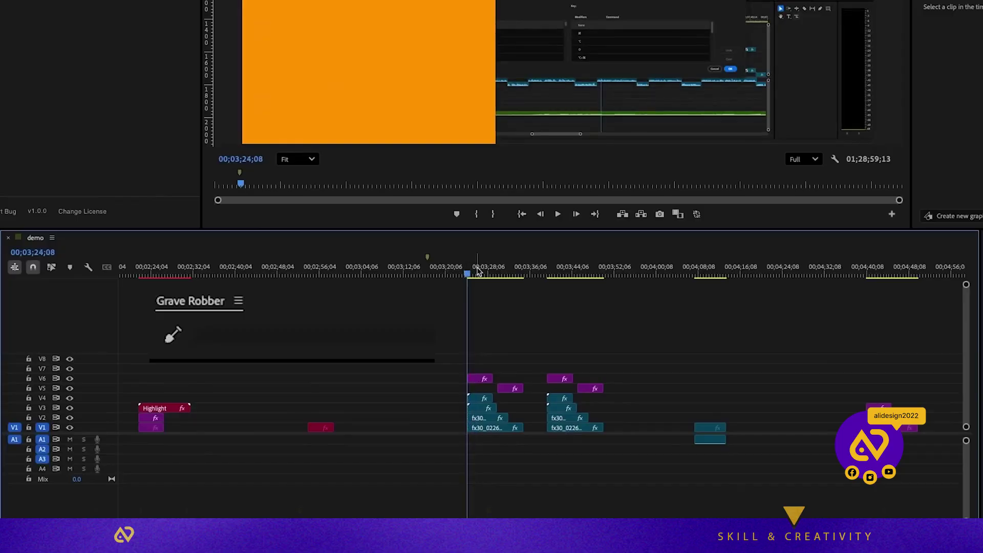
{"action": "left_click_drag", "start_coordinate": [490, 273], "coordinate": [469, 274]}
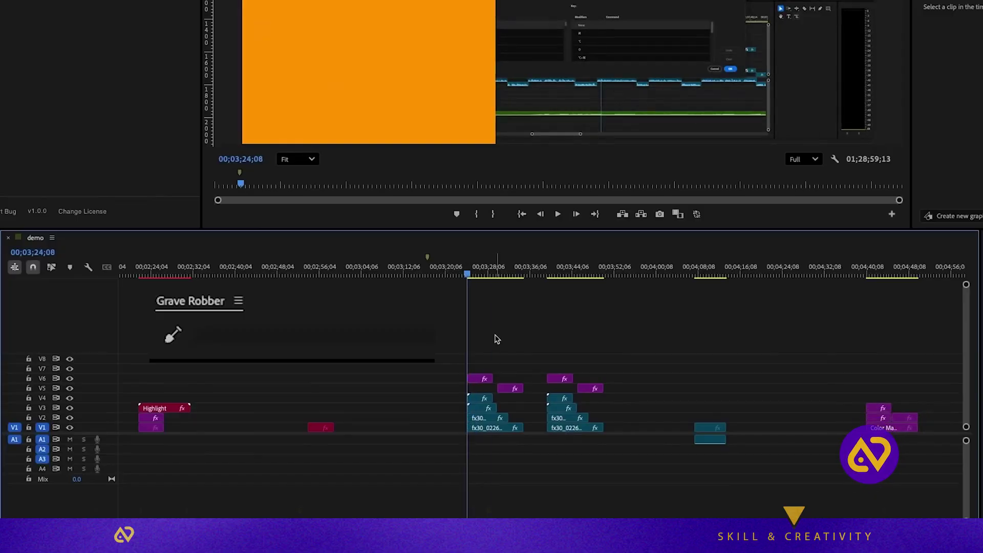
Unpack the nested clip once more with Dig it up, then undo to restore the nest.
{"action": "right_click", "coordinate": [489, 430]}
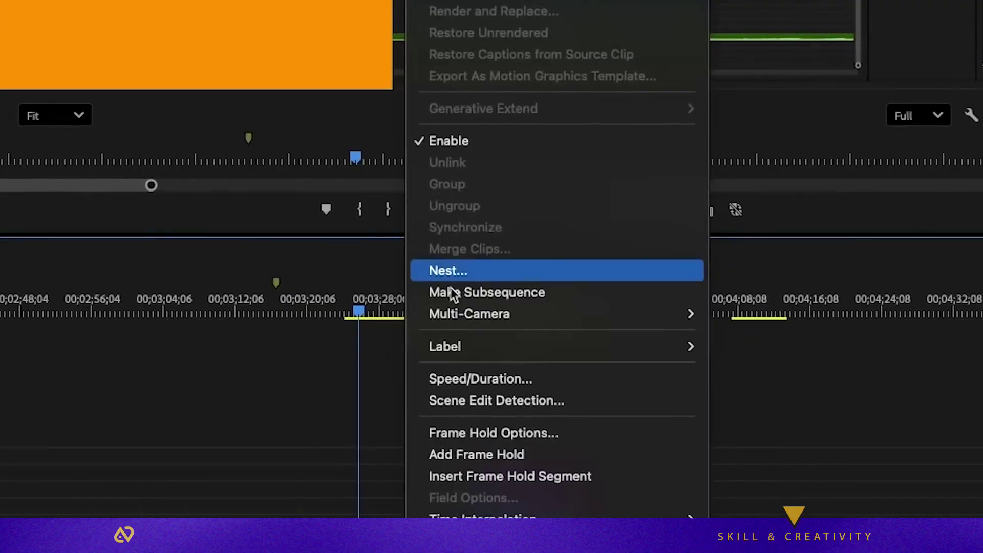
{"action": "key", "text": "Escape"}
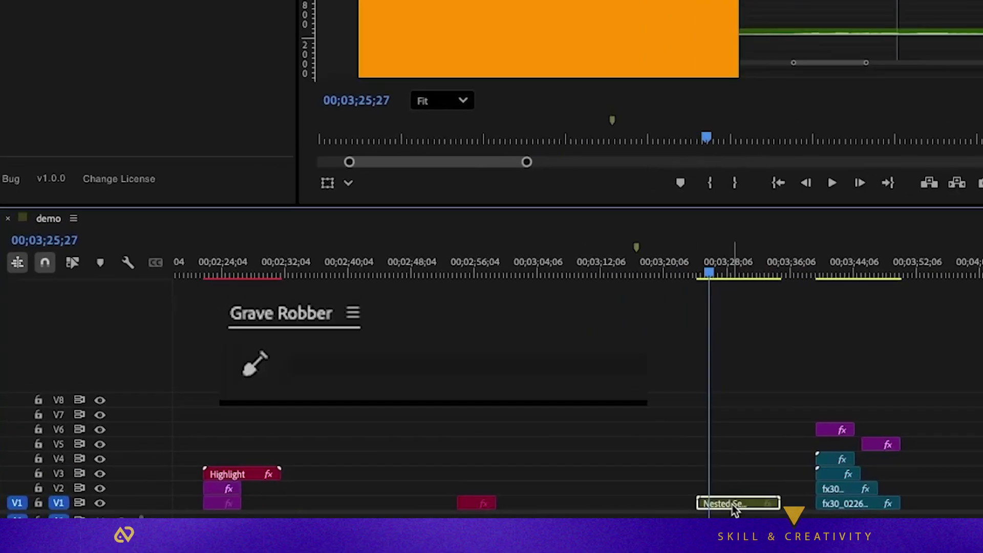
{"action": "left_click", "coordinate": [248, 367]}
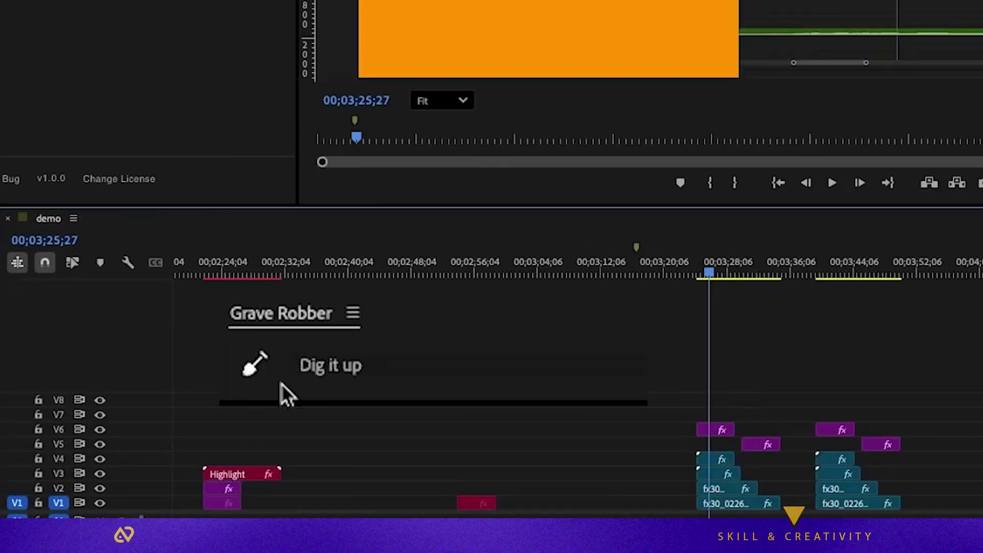
{"action": "mouse_move", "coordinate": [704, 259]}
{"action": "left_mouse_down"}
{"action": "mouse_move", "coordinate": [715, 266]}
{"action": "mouse_move", "coordinate": [706, 275]}
{"action": "left_mouse_up"}
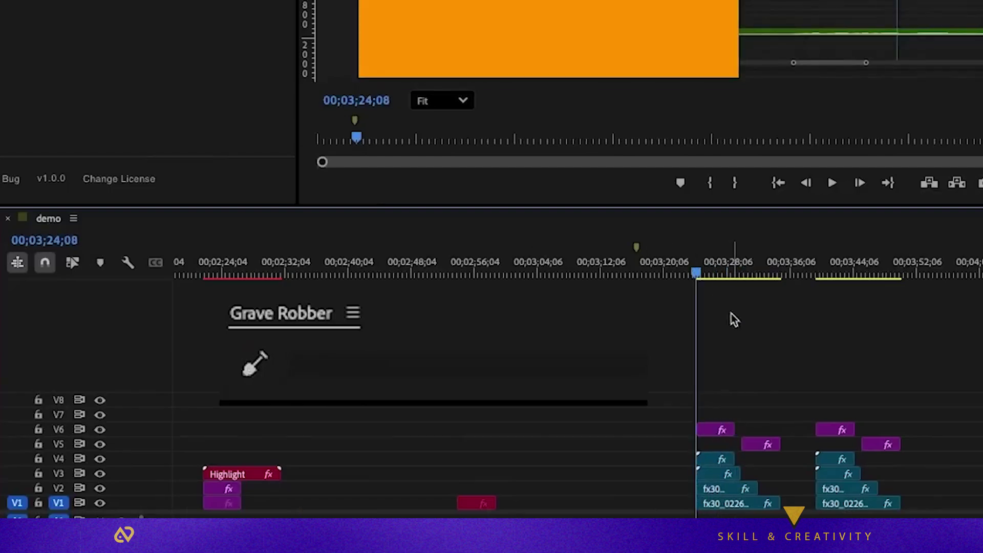
{"action": "key", "text": "ctrl+z"}
Open Nested Sequence 09, select its six clips, and return to the demo sequence at 00;03;12;23.
{"action": "double_click", "coordinate": [730, 504]}
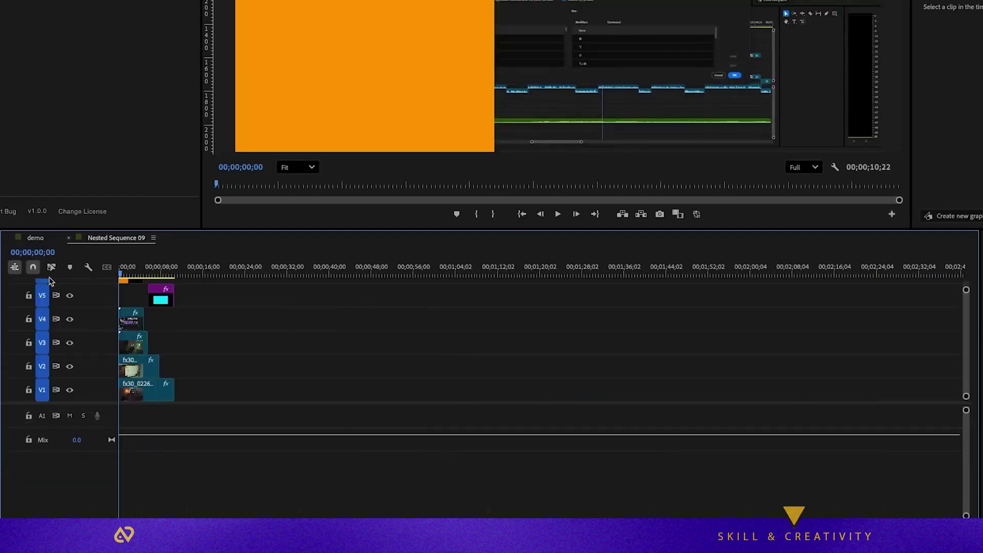
{"action": "left_click_drag", "start_coordinate": [180, 307], "coordinate": [90, 440]}
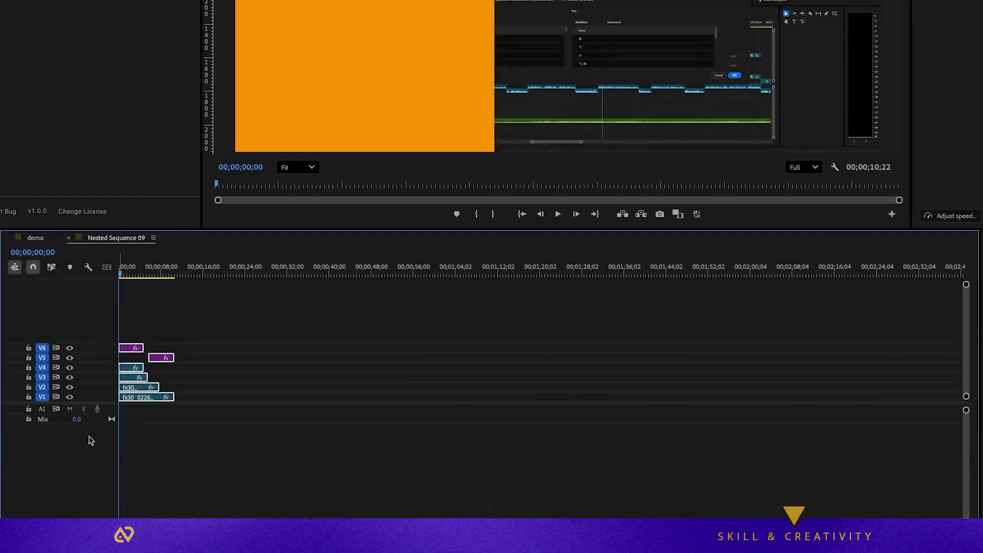
{"action": "left_click", "coordinate": [39, 238]}
{"action": "left_click", "coordinate": [407, 276]}
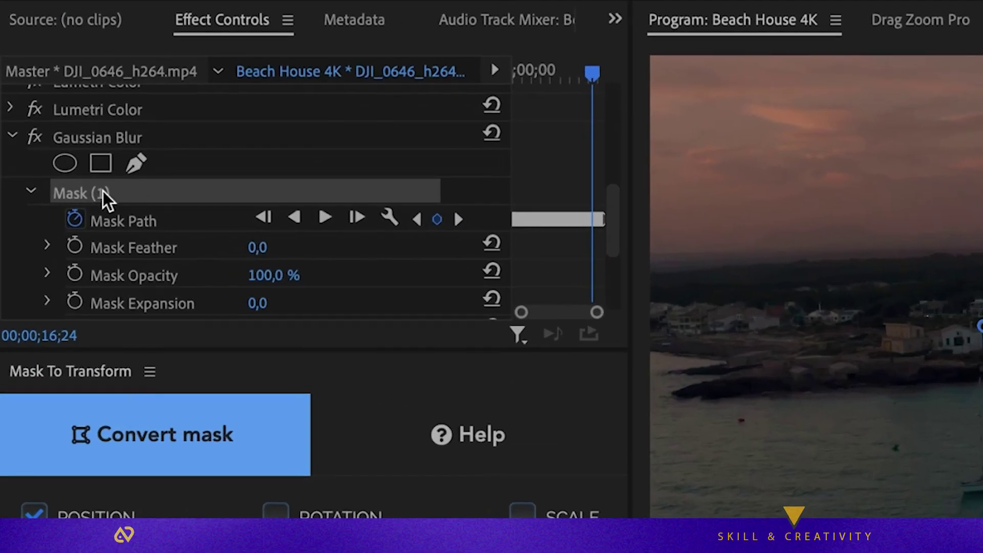
Copy the Gaussian Blur's Mask (1) and paste it onto the graphic as Position keyframes.
{"action": "left_click", "coordinate": [105, 194]}
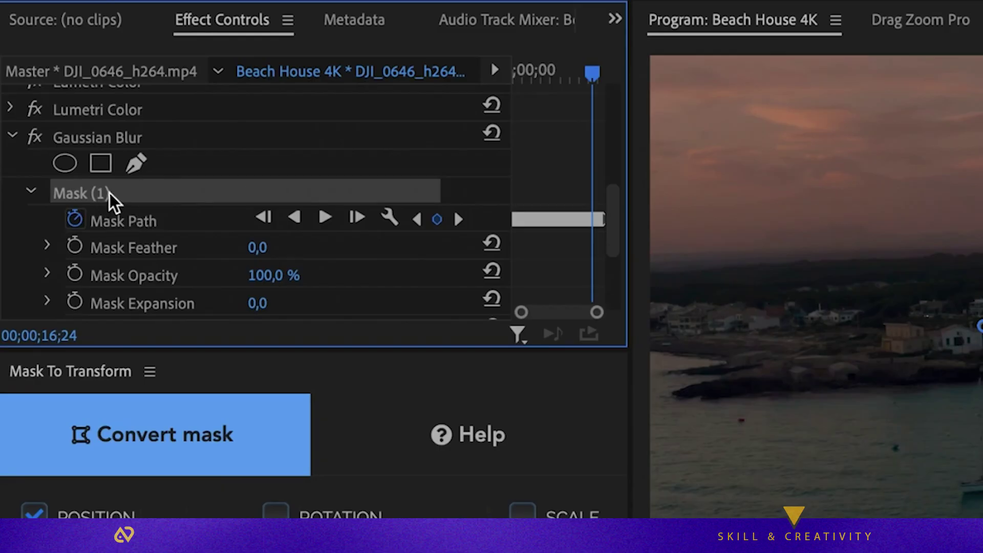
{"action": "right_click", "coordinate": [100, 203]}
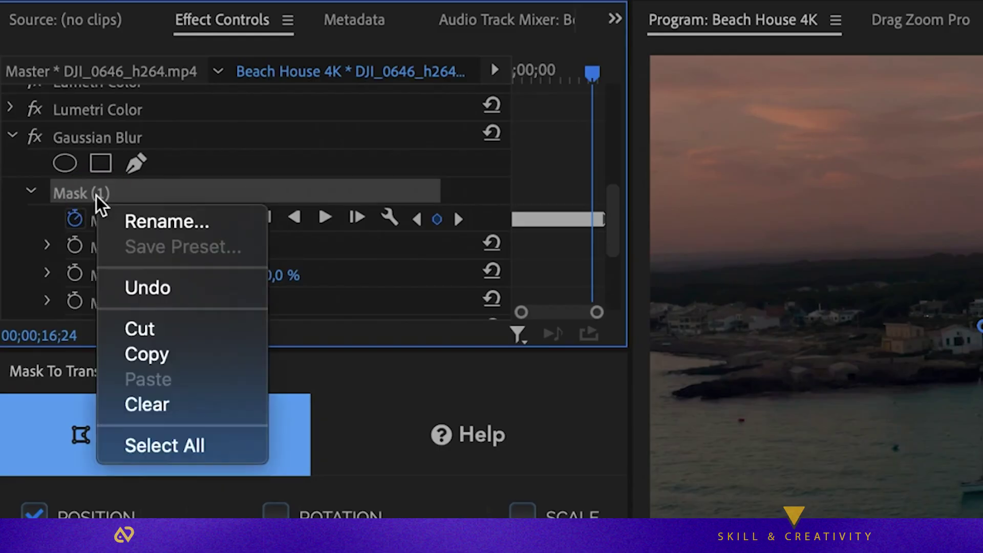
{"action": "left_click", "coordinate": [145, 355]}
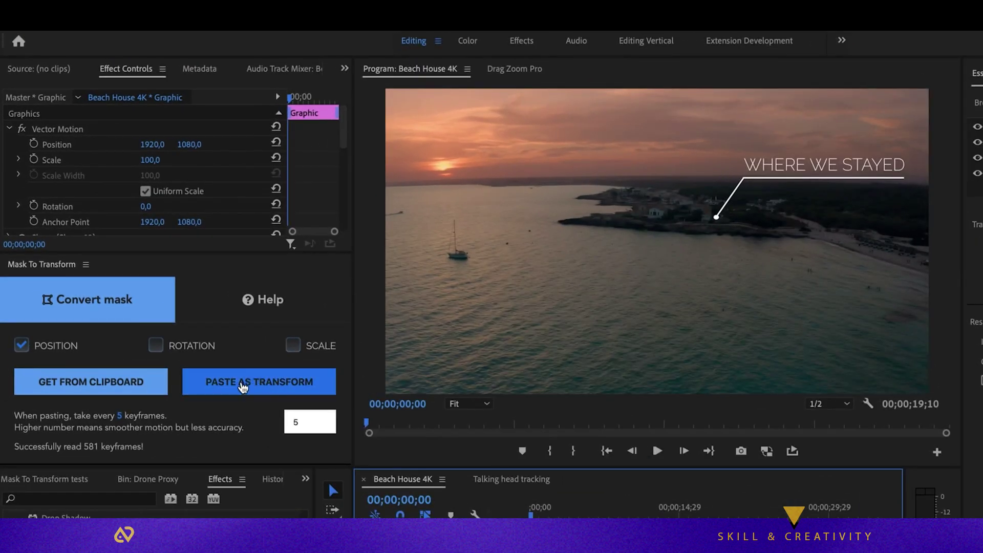
{"action": "left_click", "coordinate": [245, 389]}
{"action": "scroll", "coordinate": [317, 170], "scroll_direction": "down", "scroll_amount": 5}
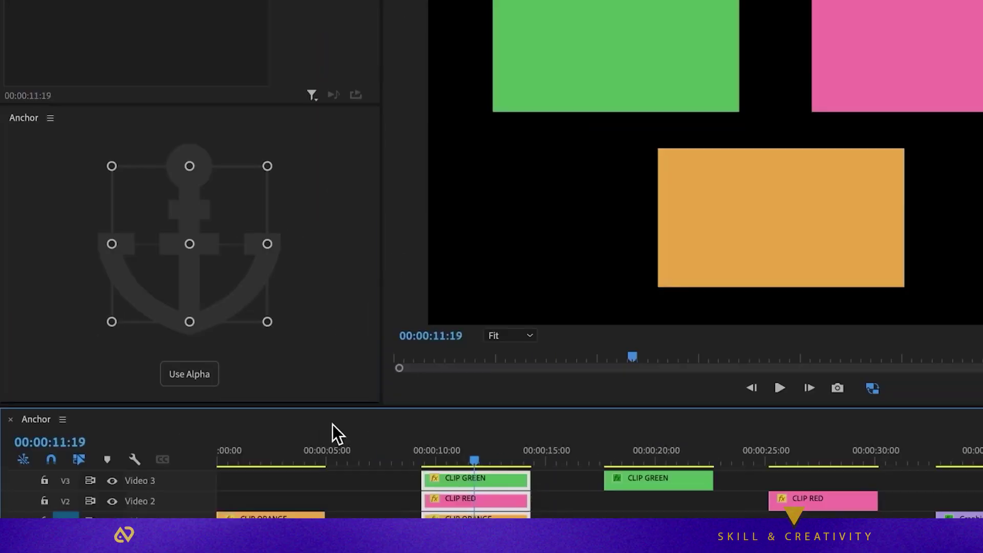
Anchor the green clip at bottom-left, the pink at top-left and the purple at top-right.
{"action": "left_click", "coordinate": [111, 425]}
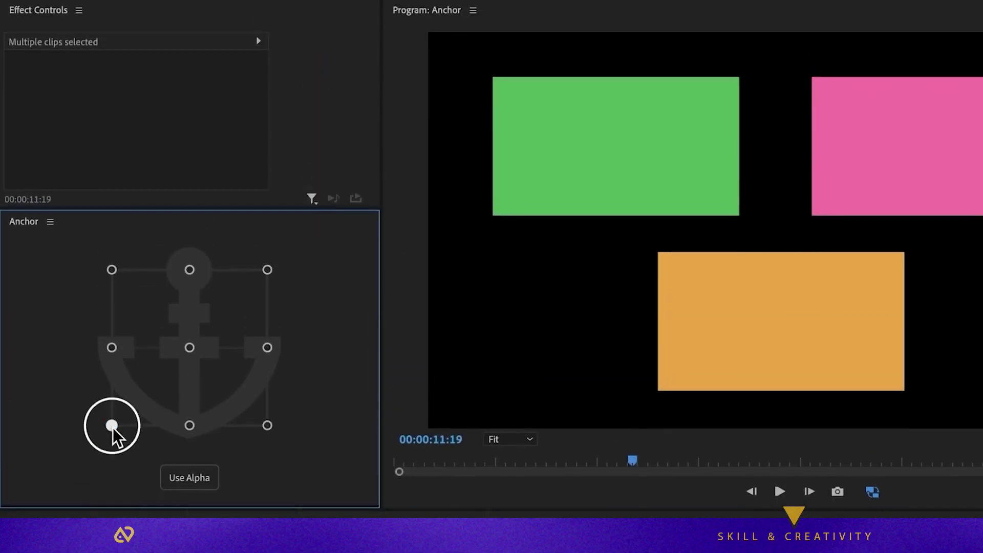
{"action": "left_click", "coordinate": [579, 164]}
{"action": "left_click", "coordinate": [751, 328]}
{"action": "left_click", "coordinate": [915, 154]}
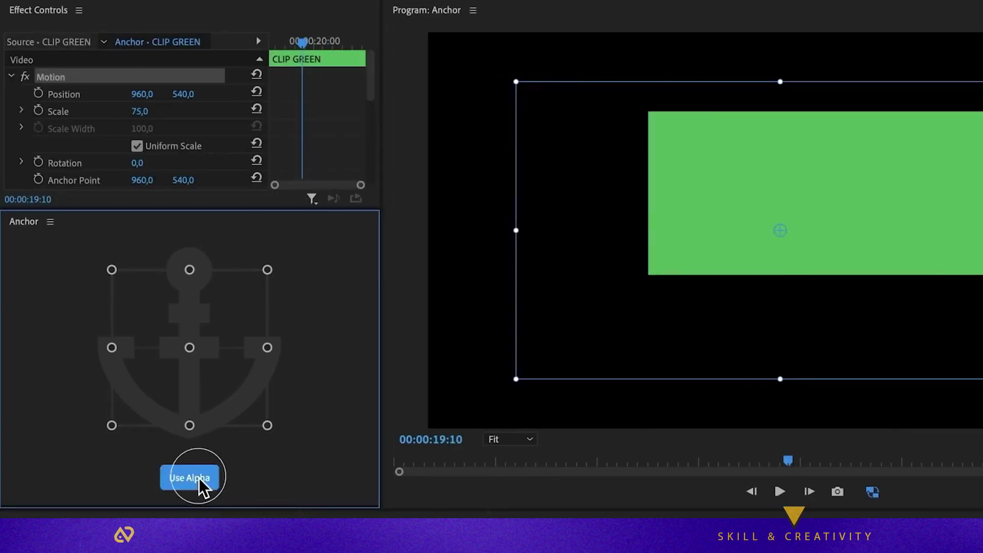
{"action": "left_click", "coordinate": [112, 425]}
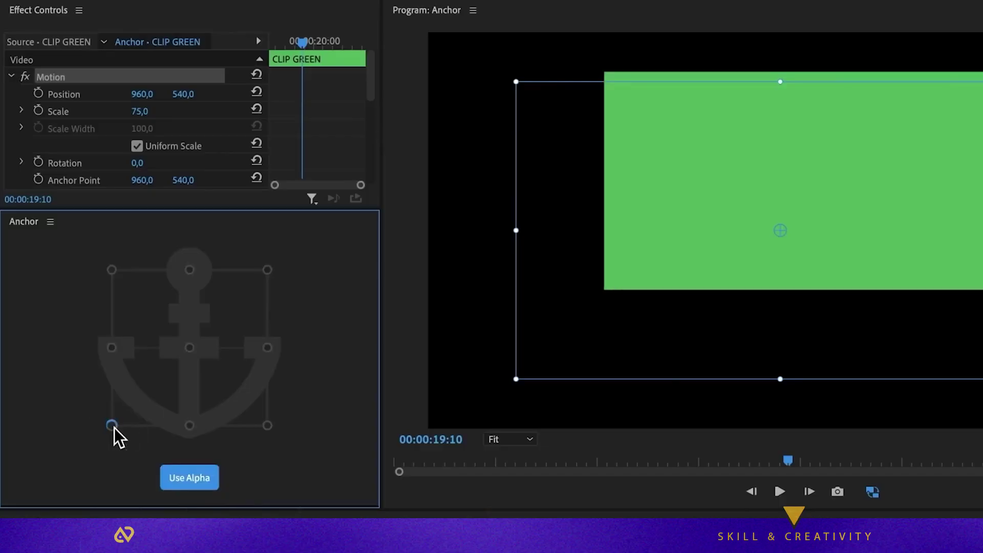
{"action": "left_click", "coordinate": [111, 425]}
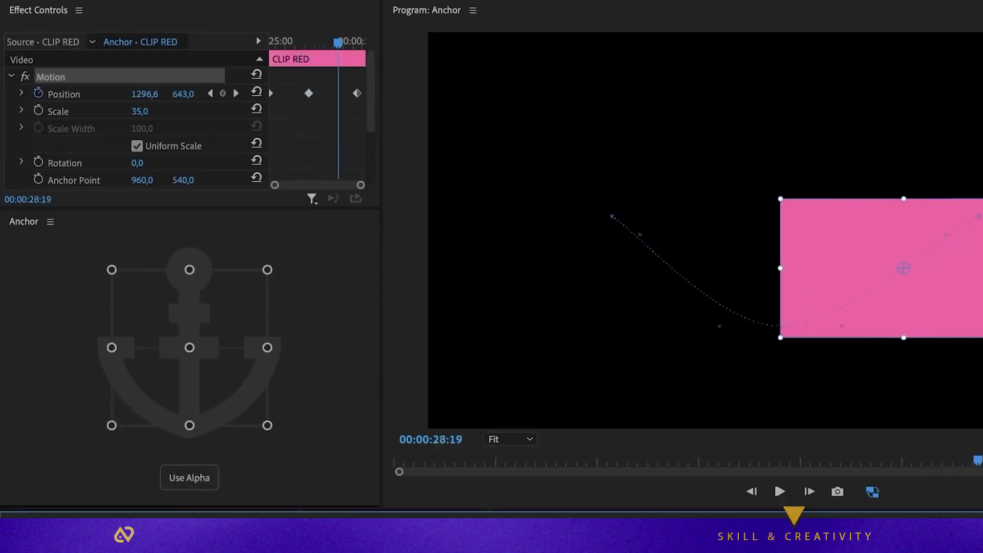
{"action": "left_click", "coordinate": [112, 269]}
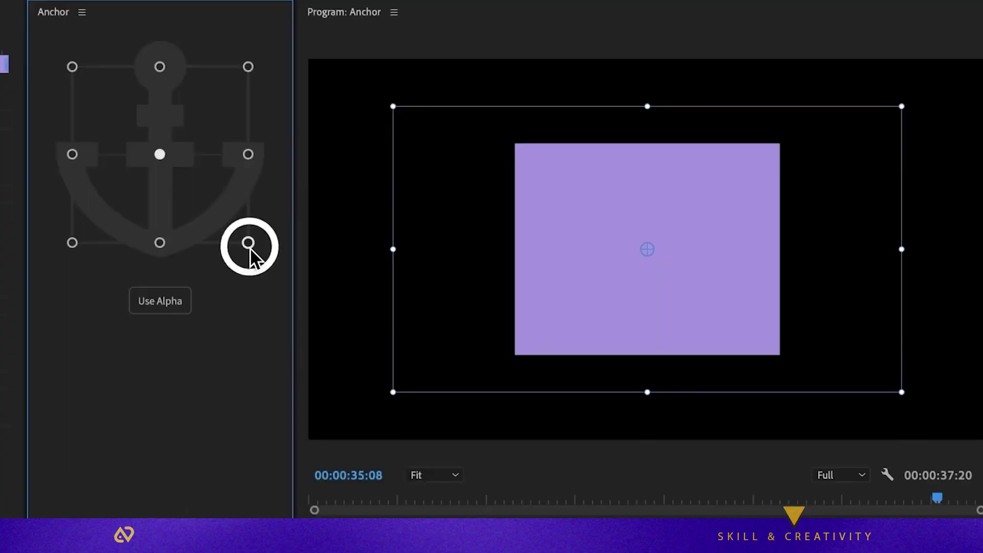
{"action": "left_click", "coordinate": [248, 66]}
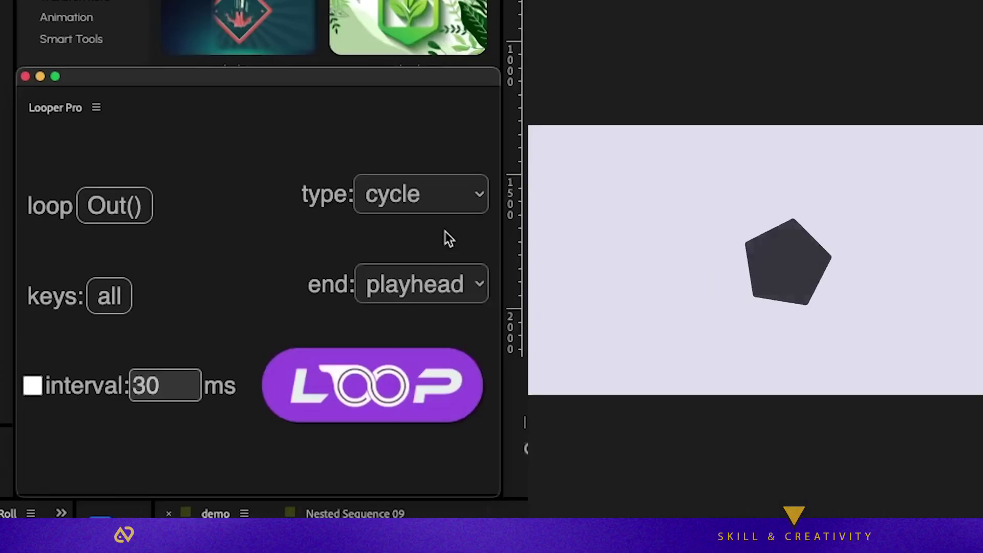
Show Looper Pro's loop type list with cycle, pingpong and offset.
{"action": "left_click", "coordinate": [433, 202]}
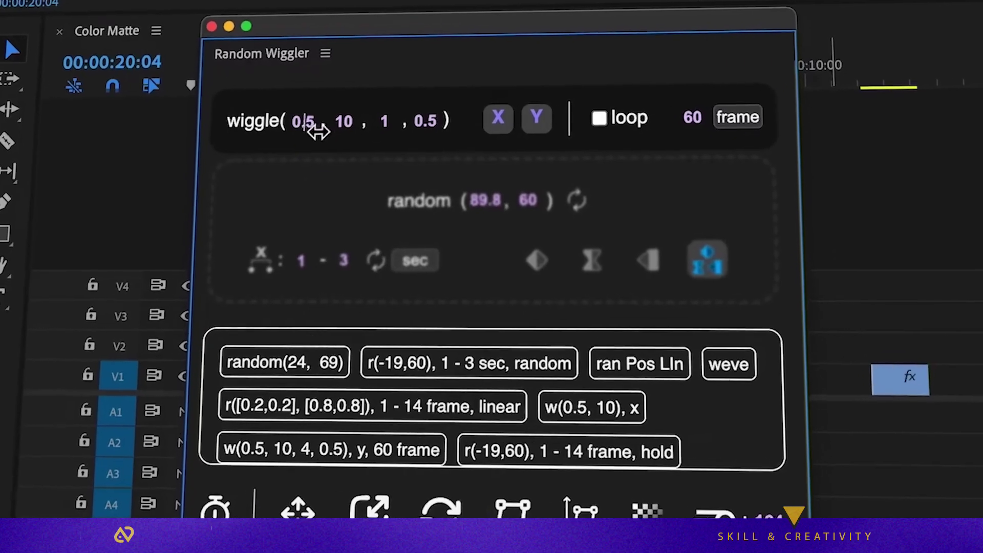
Set Random Wiggler to wiggle(100, 100, 2, 2) looping over 60 frames and save it as a preset.
{"action": "mouse_move", "coordinate": [318, 132]}
{"action": "left_mouse_down"}
{"action": "mouse_move", "coordinate": [332, 141]}
{"action": "mouse_move", "coordinate": [307, 134]}
{"action": "mouse_move", "coordinate": [323, 143]}
{"action": "left_mouse_up"}
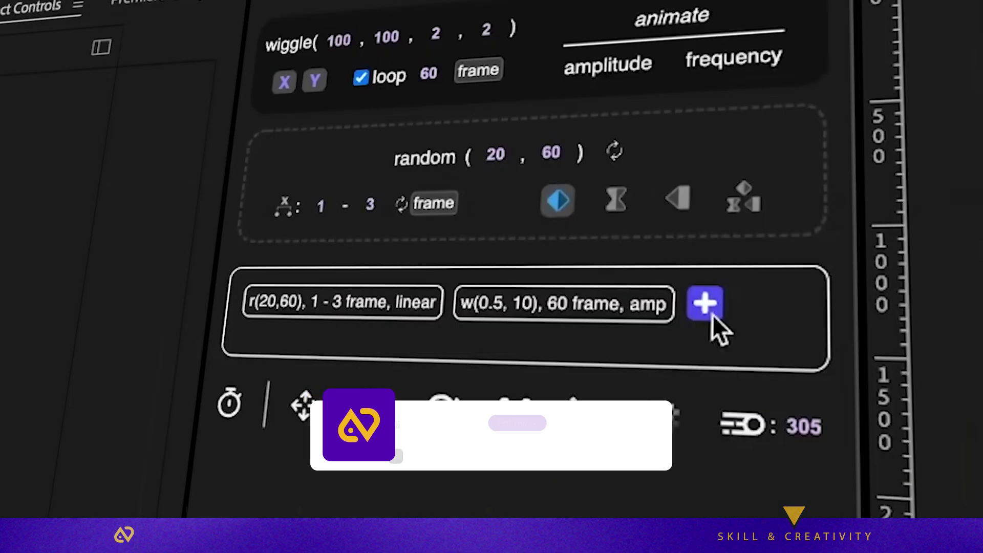
{"action": "left_click", "coordinate": [710, 313]}
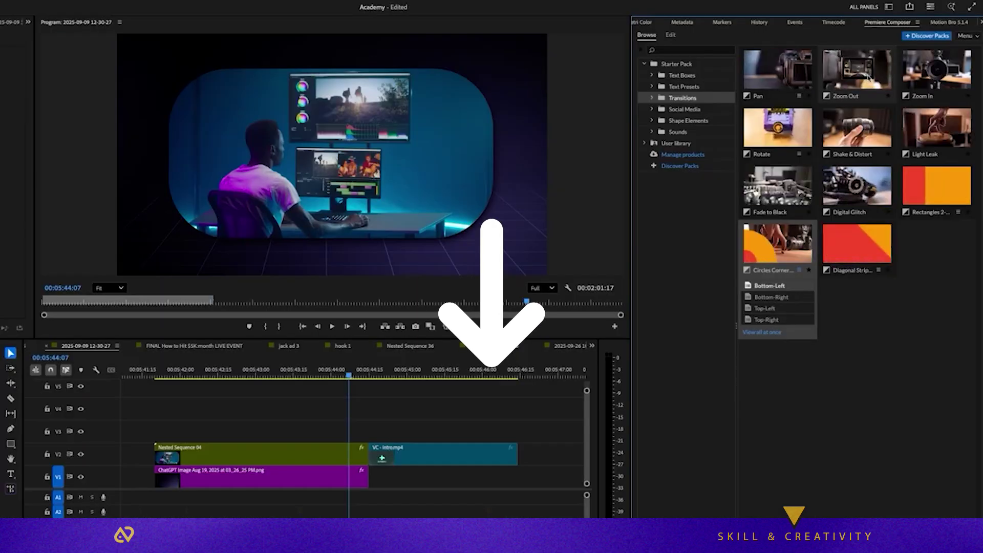
Place the Starter Pack Zoom Out transition on the timeline above the cut.
{"action": "left_click_drag", "start_coordinate": [856, 75], "coordinate": [389, 440]}
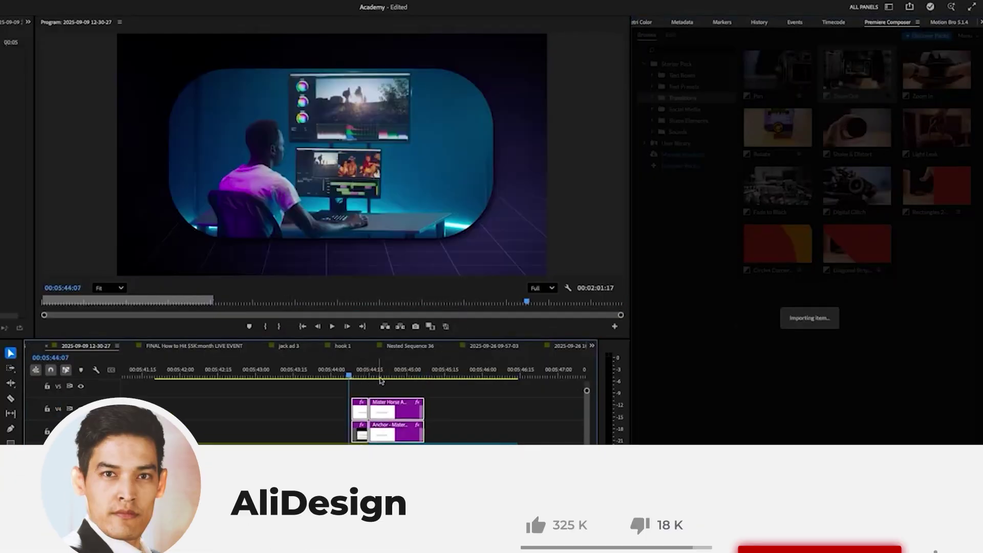
{"action": "left_click", "coordinate": [372, 377]}
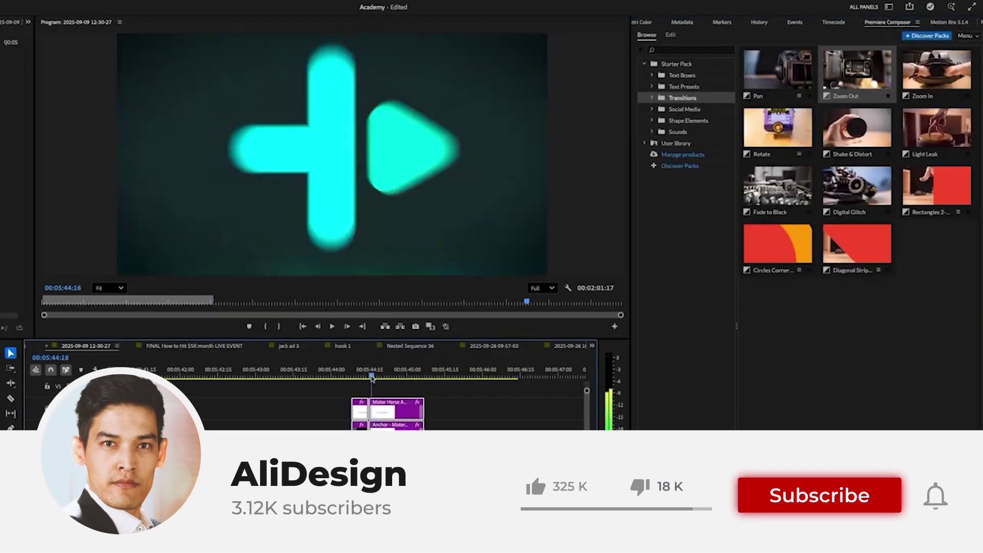